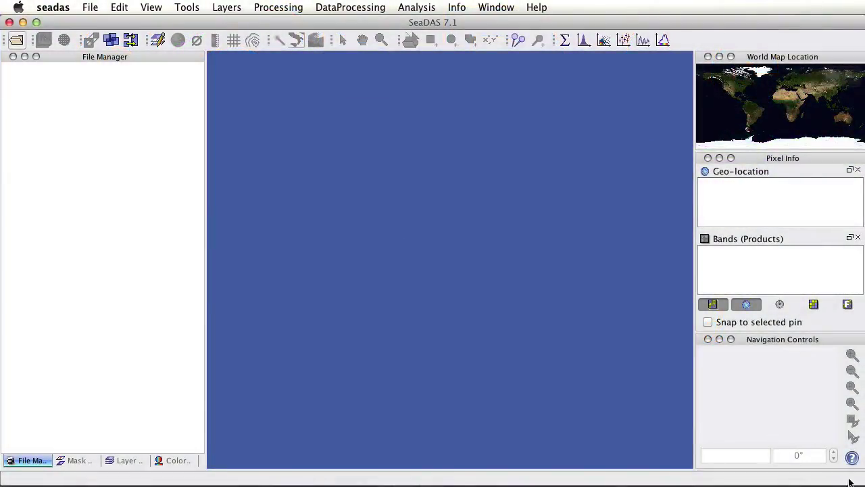
Open the product A2010175143000.L2_HKM_OC from the aqua folder
{"action": "left_click", "coordinate": [90, 7]}
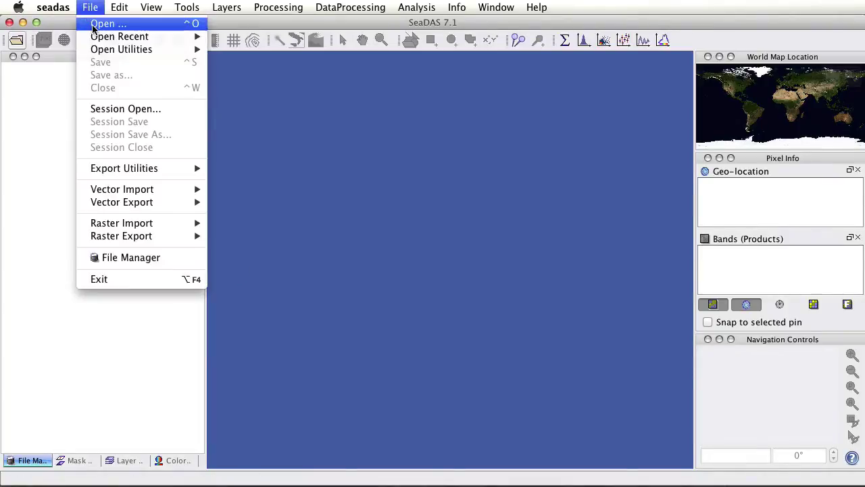
{"action": "left_click", "coordinate": [93, 26]}
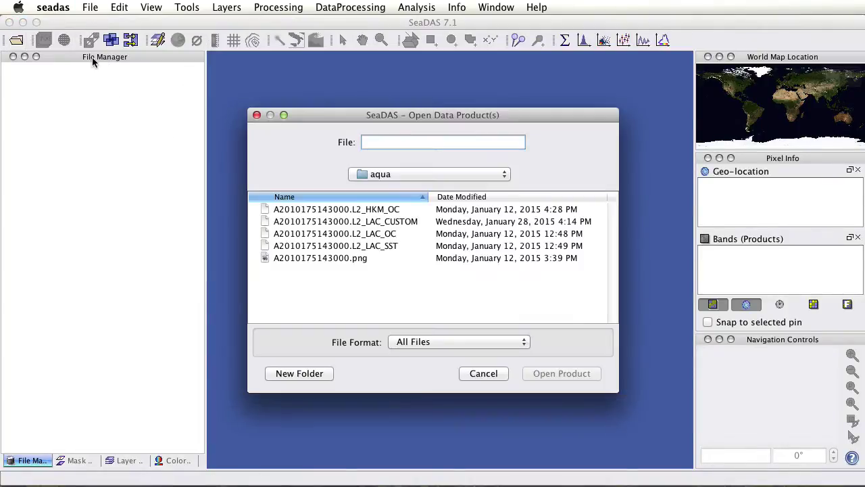
{"action": "left_click", "coordinate": [334, 211]}
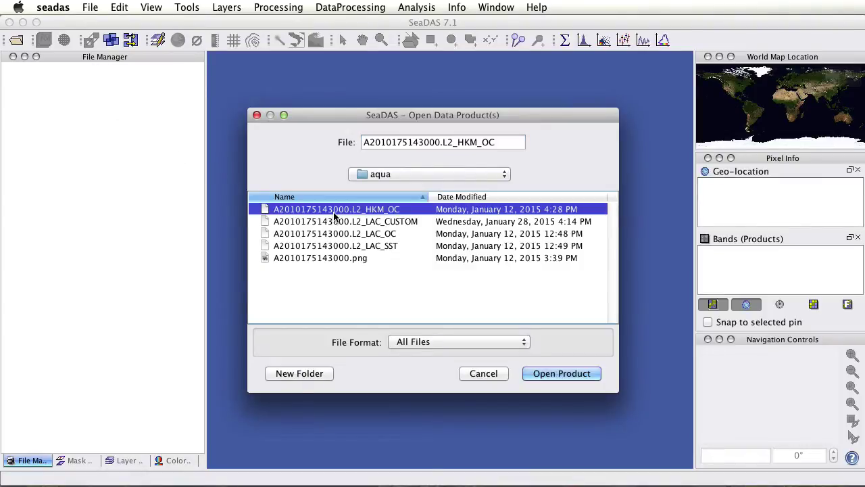
{"action": "left_click", "coordinate": [561, 373]}
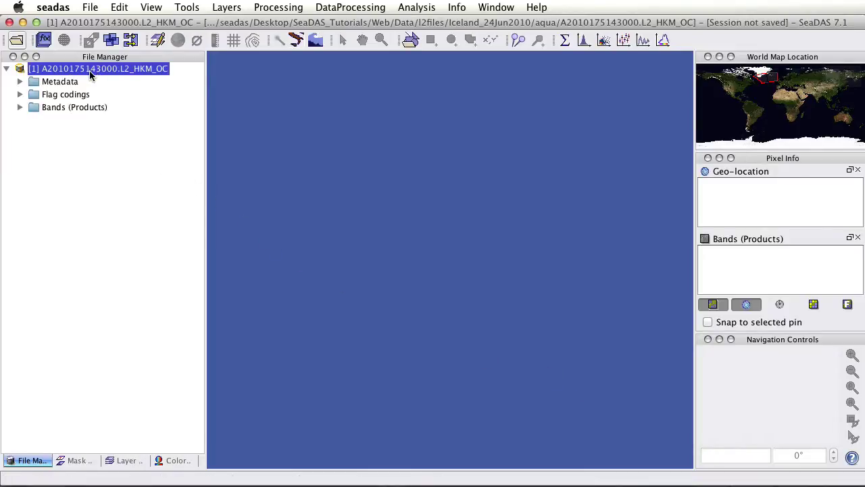
Expand the product's Bands group and open chlor_a as an image view
{"action": "left_click", "coordinate": [20, 108]}
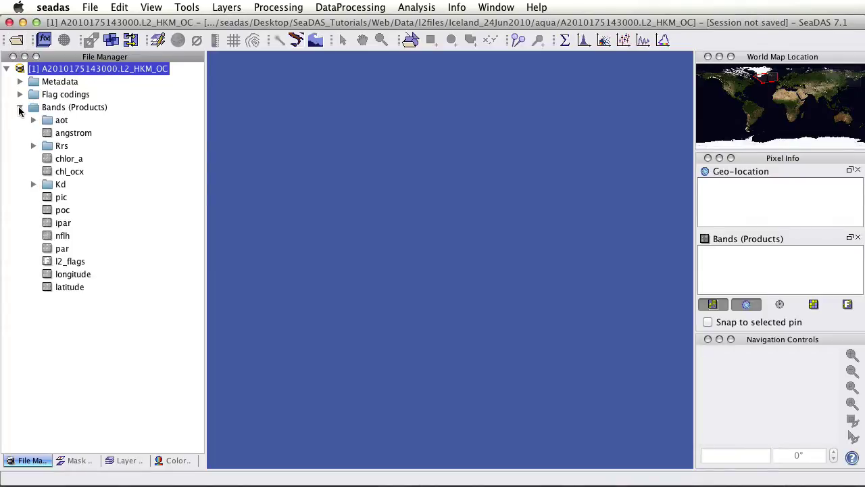
{"action": "double_click", "coordinate": [68, 159]}
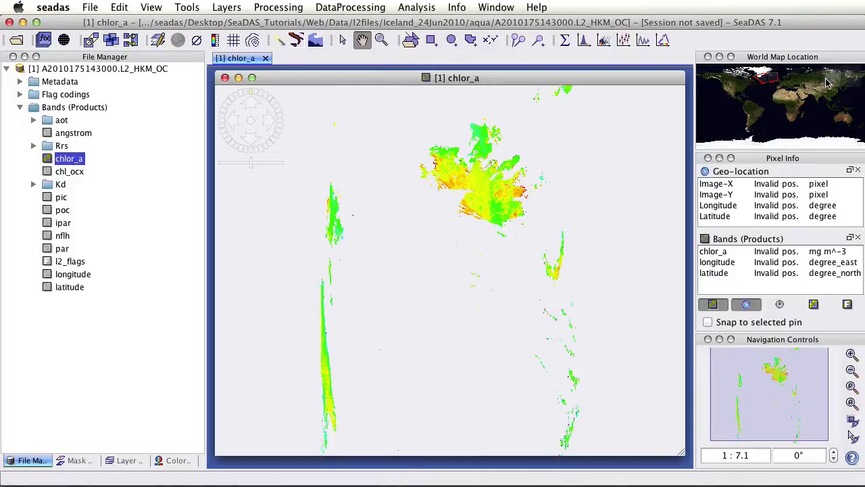
{"action": "left_click", "coordinate": [851, 75]}
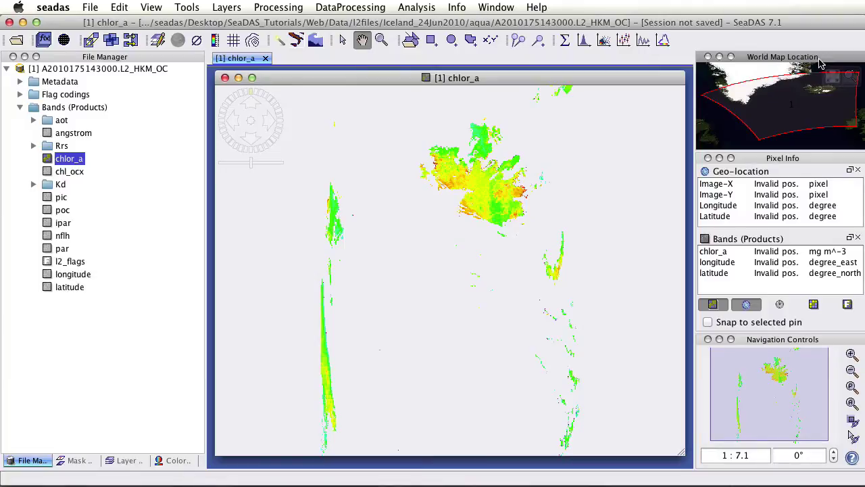
{"action": "left_click_drag", "start_coordinate": [818, 64], "coordinate": [297, 143]}
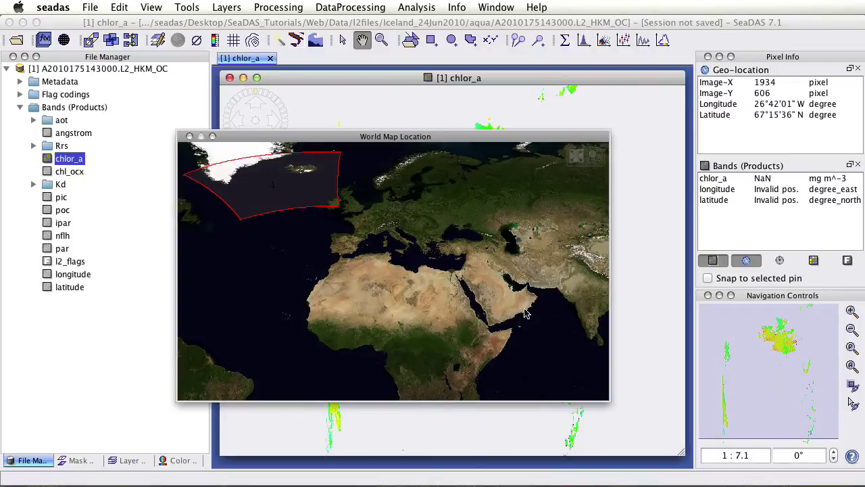
{"action": "right_click", "coordinate": [377, 139]}
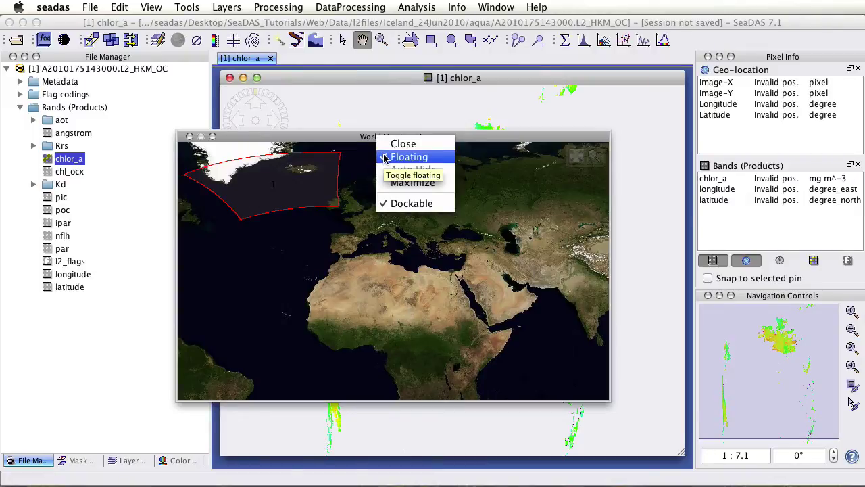
{"action": "left_click", "coordinate": [384, 157]}
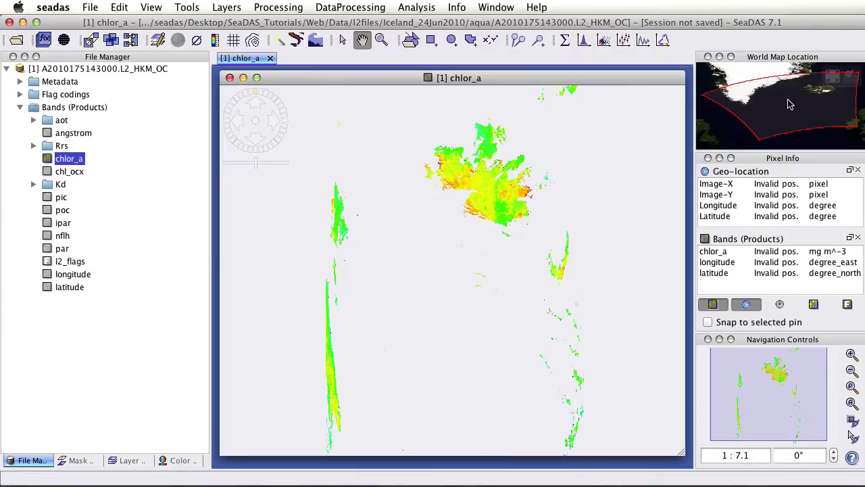
{"action": "left_click", "coordinate": [834, 79]}
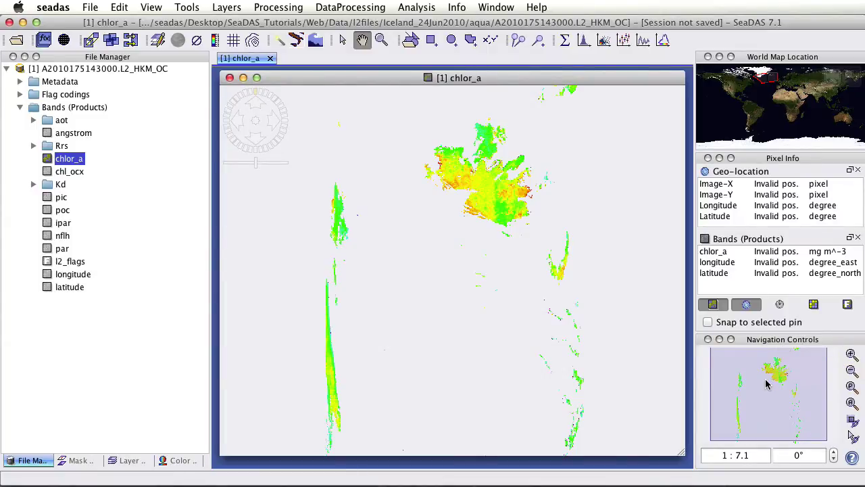
Zoom into the chlor_a image with Navigation Controls, framing Iceland's coastal waters
{"action": "left_click", "coordinate": [851, 356]}
{"action": "left_click", "coordinate": [851, 356]}
{"action": "left_click", "coordinate": [851, 357]}
{"action": "left_click", "coordinate": [851, 356]}
{"action": "left_click", "coordinate": [851, 356]}
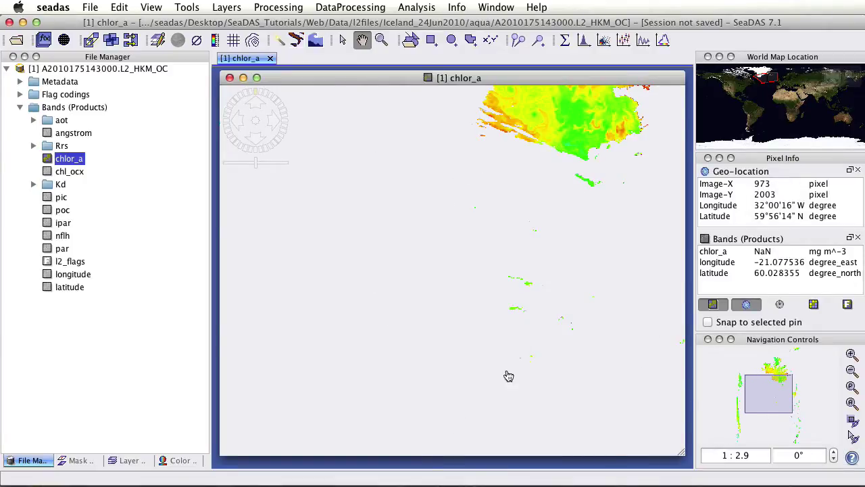
{"action": "left_click_drag", "start_coordinate": [754, 409], "coordinate": [765, 384]}
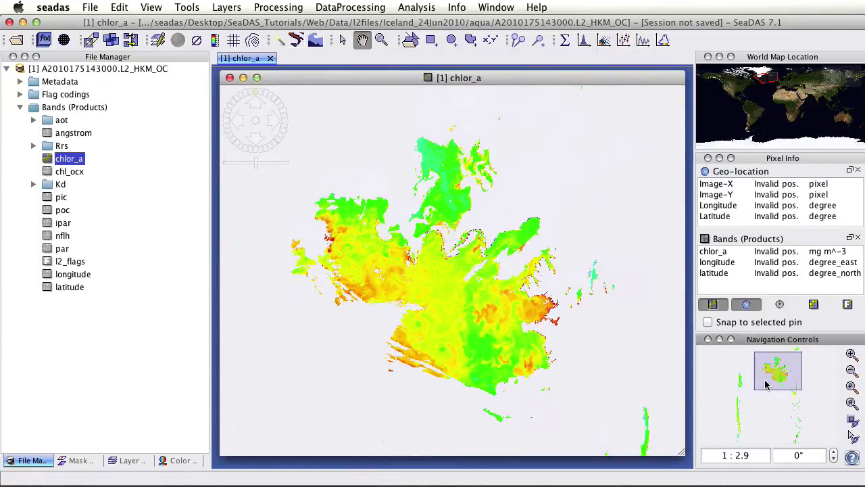
{"action": "left_click", "coordinate": [852, 370]}
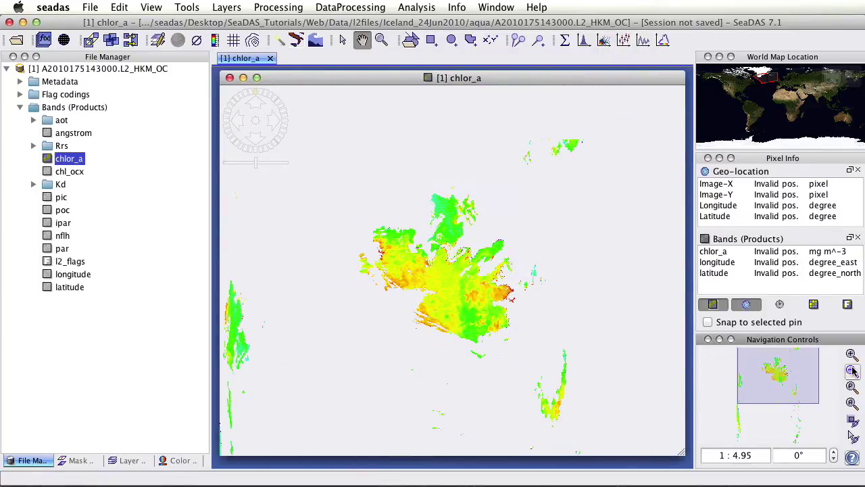
{"action": "left_click", "coordinate": [852, 356]}
{"action": "left_click", "coordinate": [851, 355]}
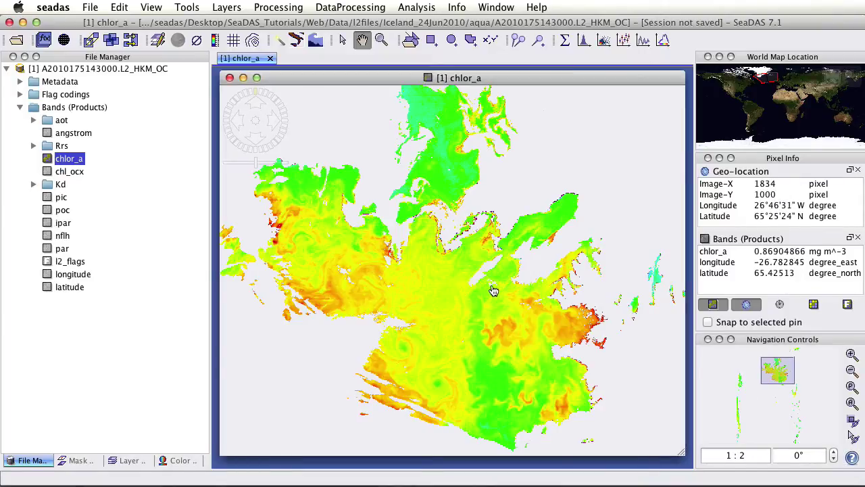
Use the Pan tool and mouse wheel to explore nearby ocean areas at about 1:1.4
{"action": "left_click", "coordinate": [361, 41]}
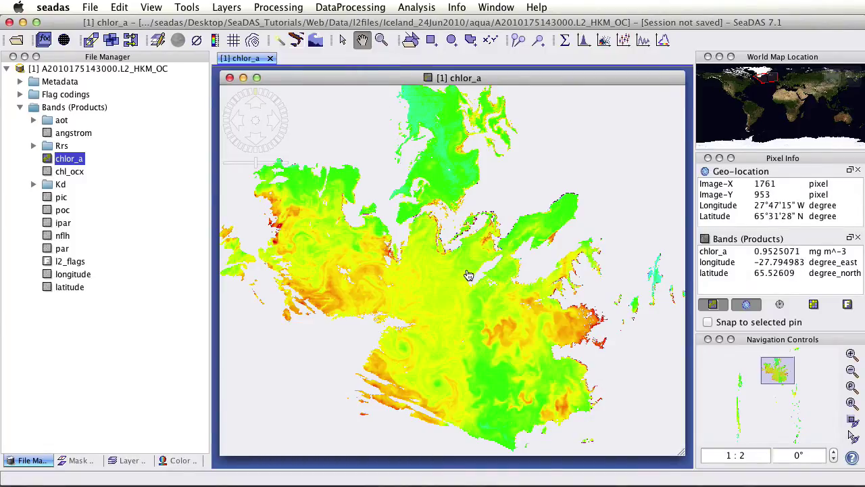
{"action": "scroll", "coordinate": [468, 275], "scroll_direction": "down", "scroll_amount": 3}
{"action": "scroll", "coordinate": [468, 275], "scroll_direction": "up", "scroll_amount": 5}
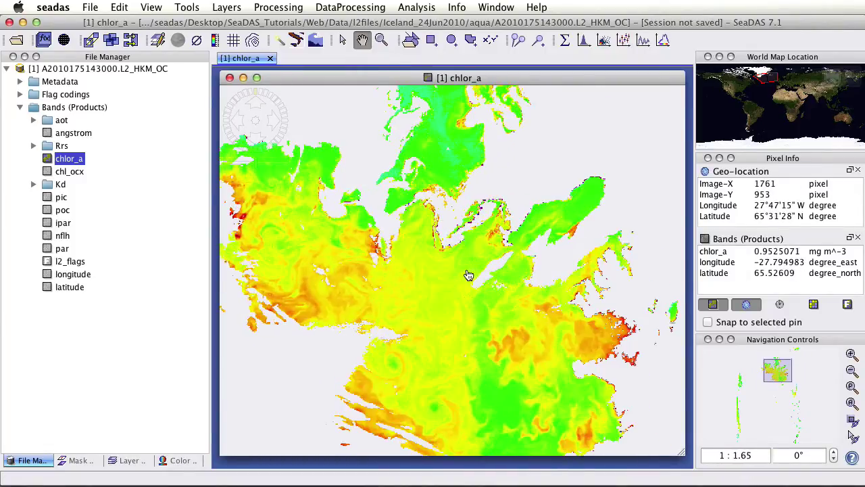
{"action": "scroll", "coordinate": [468, 275], "scroll_direction": "up", "scroll_amount": 3}
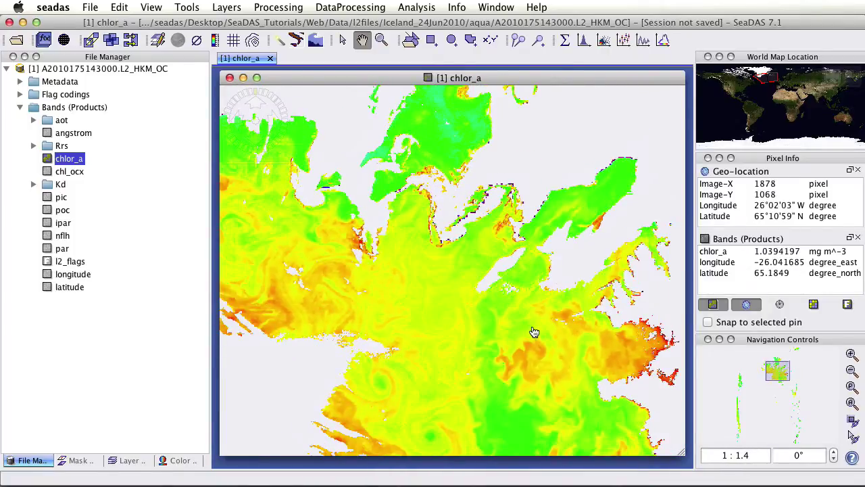
{"action": "left_click_drag", "start_coordinate": [534, 332], "coordinate": [406, 233]}
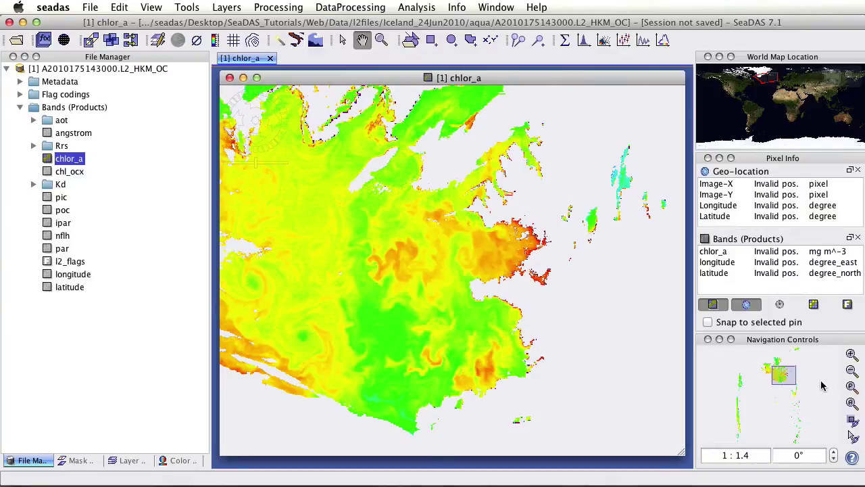
Zoom All to the full scene, rotating the view to 20° and back to 0°
{"action": "left_click", "coordinate": [851, 404]}
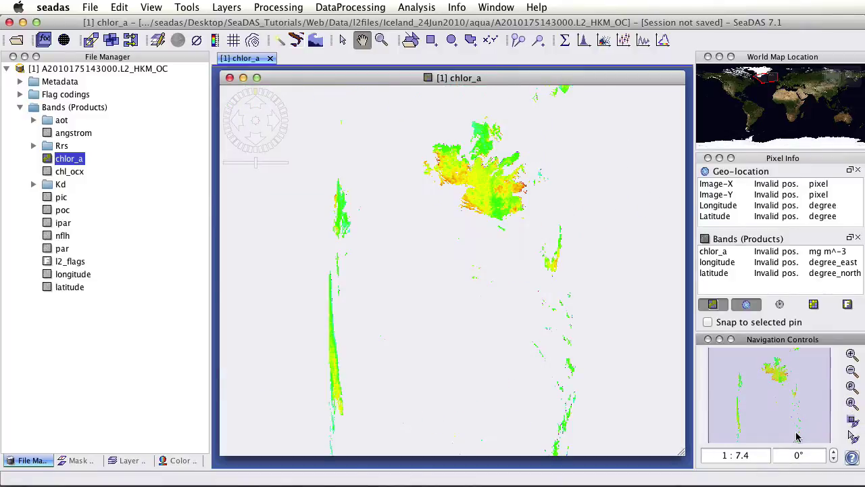
{"action": "left_click", "coordinate": [834, 453]}
{"action": "left_click", "coordinate": [834, 452]}
{"action": "left_click", "coordinate": [833, 453]}
{"action": "left_click", "coordinate": [833, 460]}
{"action": "left_click", "coordinate": [834, 460]}
{"action": "left_click", "coordinate": [834, 459]}
{"action": "left_click", "coordinate": [834, 460]}
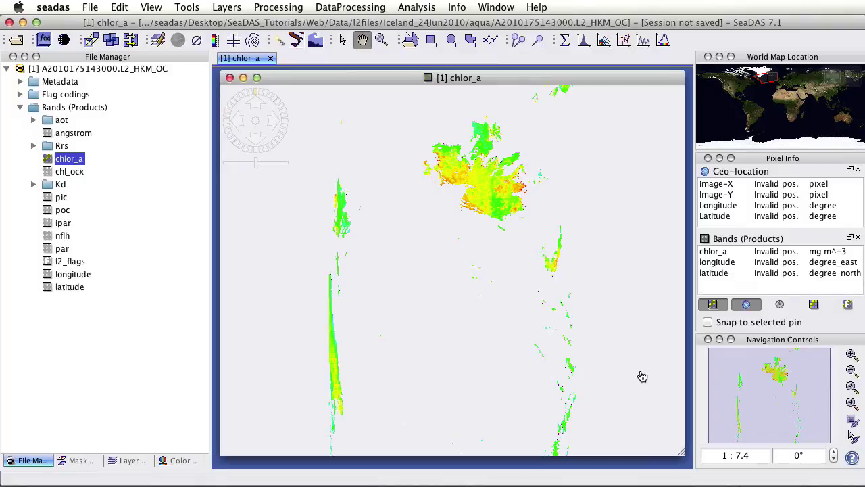
Box-zoom onto orange coastal water, then pan and scroll to about 1.1:1
{"action": "left_click", "coordinate": [381, 41]}
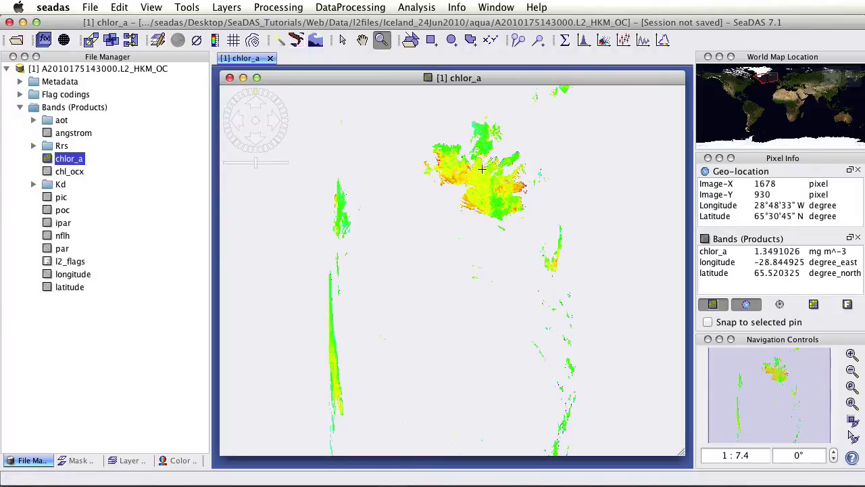
{"action": "left_click_drag", "start_coordinate": [481, 169], "coordinate": [533, 201]}
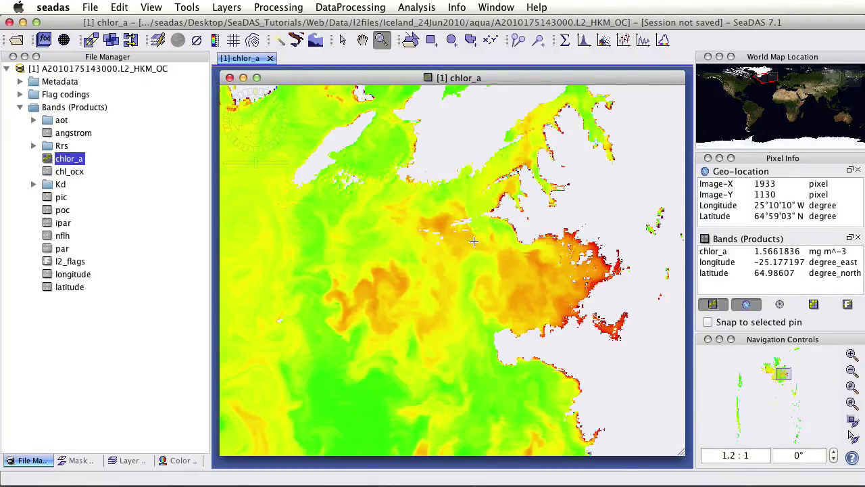
{"action": "left_click", "coordinate": [361, 41]}
{"action": "left_click_drag", "start_coordinate": [410, 353], "coordinate": [405, 284]}
{"action": "scroll", "coordinate": [406, 284], "scroll_direction": "down", "scroll_amount": 1}
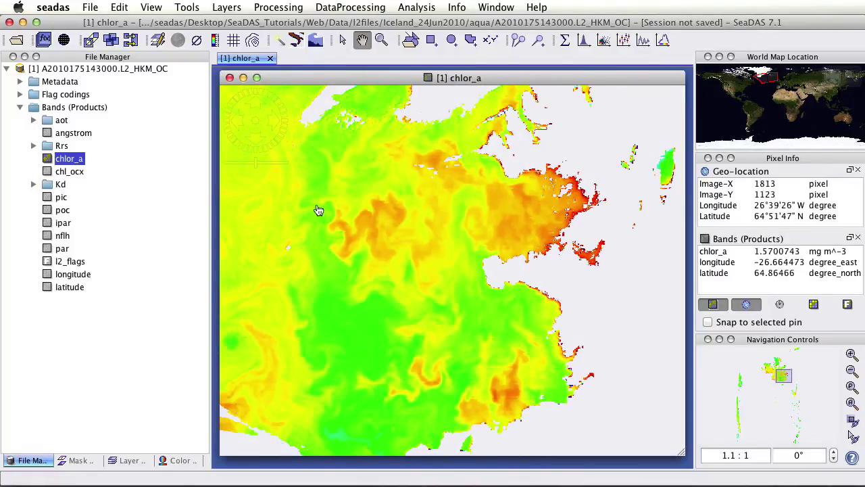
Turn on the no-data layer so land and masked areas appear grey
{"action": "left_click", "coordinate": [196, 40]}
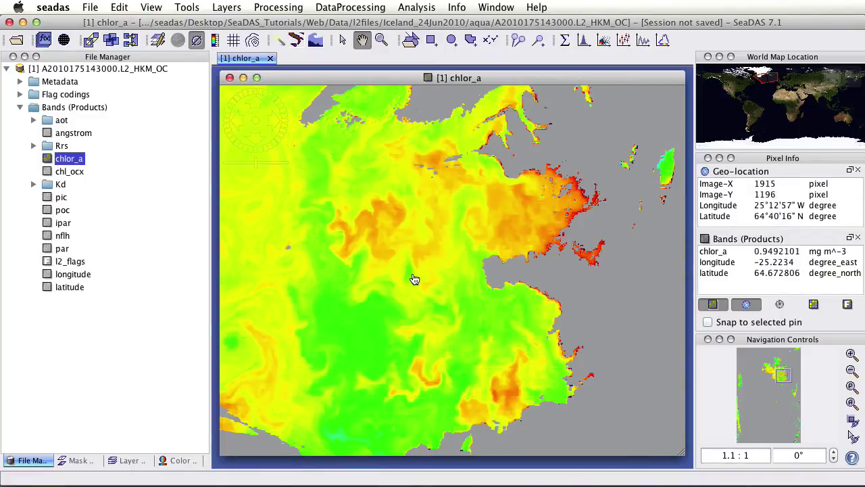
{"action": "left_click", "coordinate": [197, 39]}
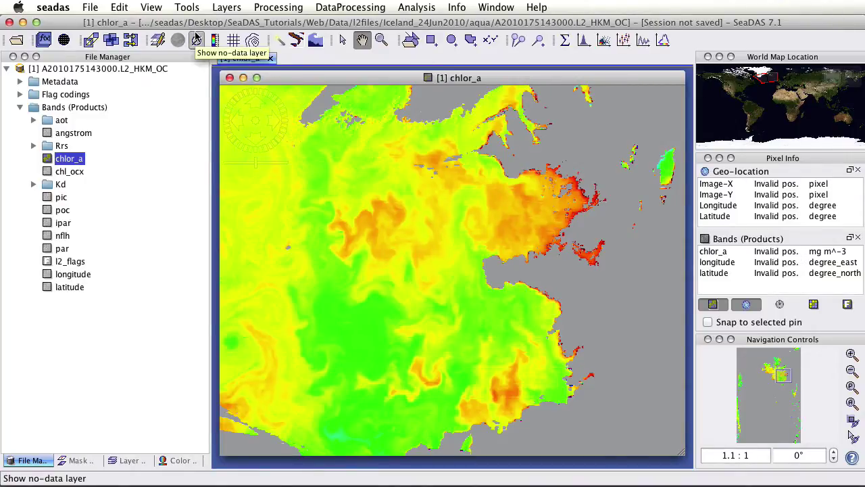
Add map gridlines, zoom to full extent, then pan and zoom to frame the Iceland bloom
{"action": "left_click", "coordinate": [234, 41]}
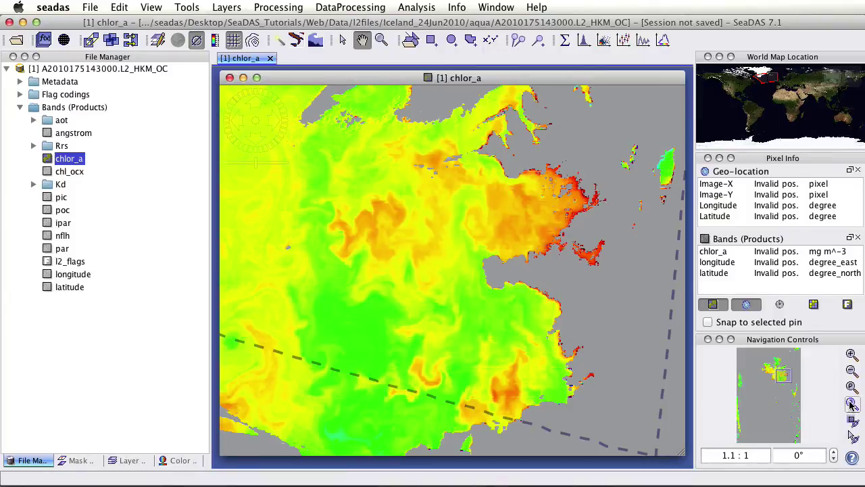
{"action": "left_click", "coordinate": [852, 404]}
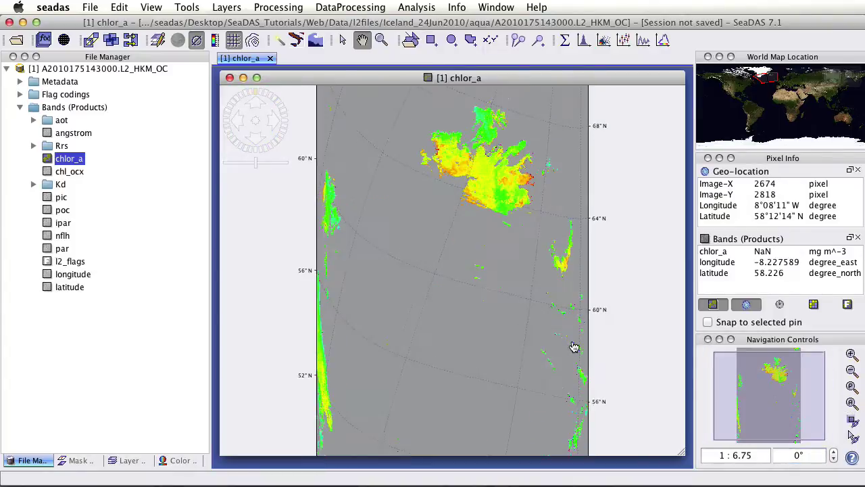
{"action": "scroll", "coordinate": [573, 347], "scroll_direction": "down", "scroll_amount": 3}
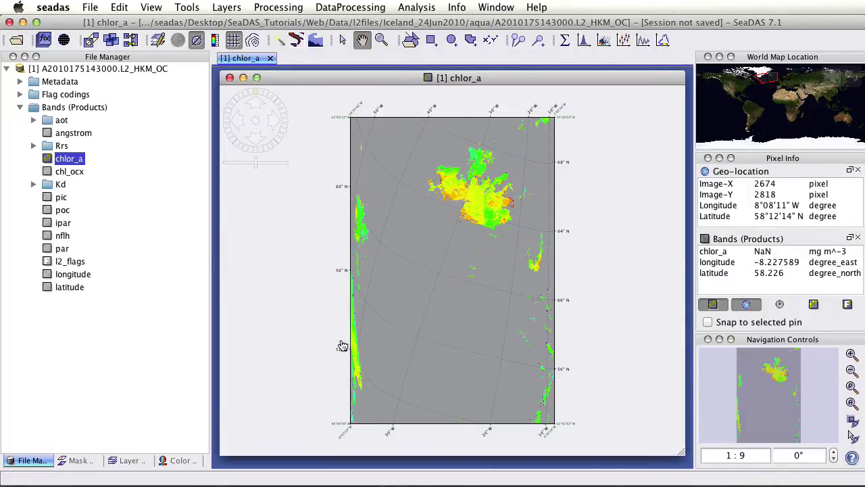
{"action": "scroll", "coordinate": [471, 217], "scroll_direction": "up", "scroll_amount": 6}
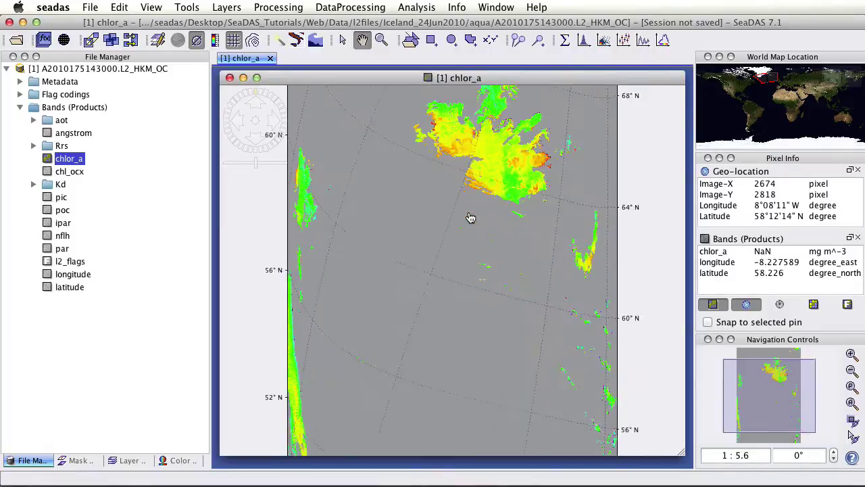
{"action": "left_click_drag", "start_coordinate": [481, 196], "coordinate": [439, 362]}
{"action": "scroll", "coordinate": [440, 362], "scroll_direction": "up", "scroll_amount": 3}
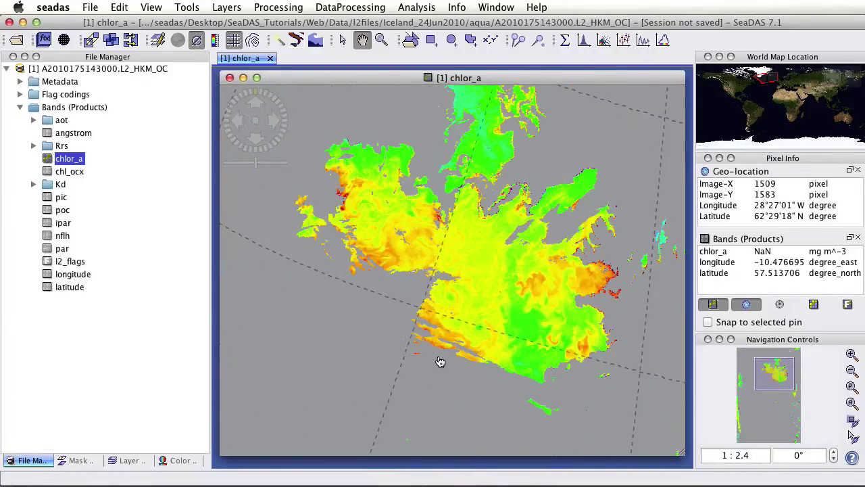
Overlay the LAND mask in brown and CLDICE mask in white, then show the layer list
{"action": "left_click", "coordinate": [76, 460]}
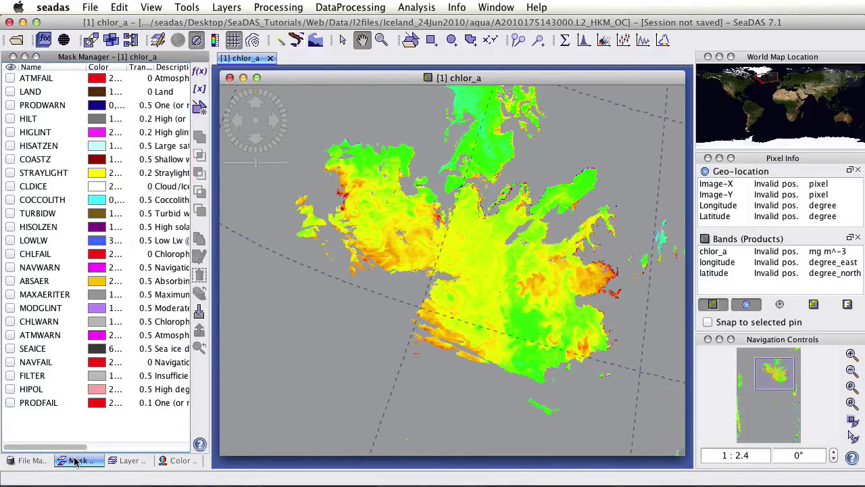
{"action": "left_click", "coordinate": [6, 93]}
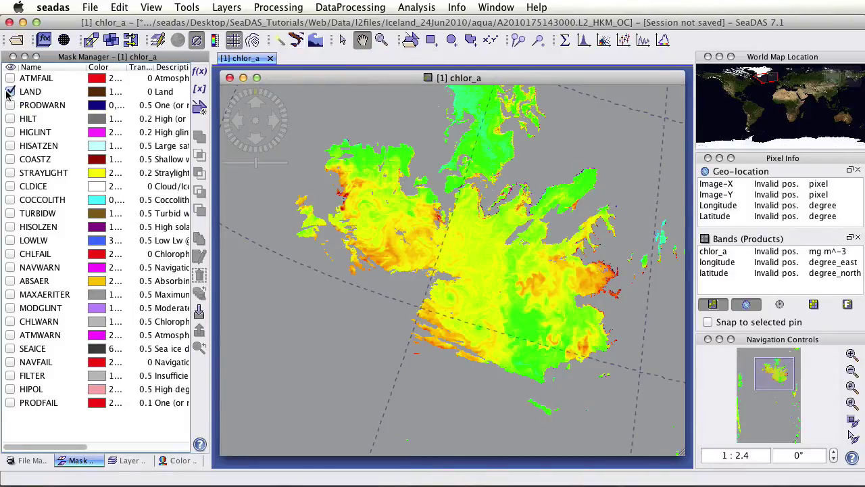
{"action": "left_click", "coordinate": [10, 187]}
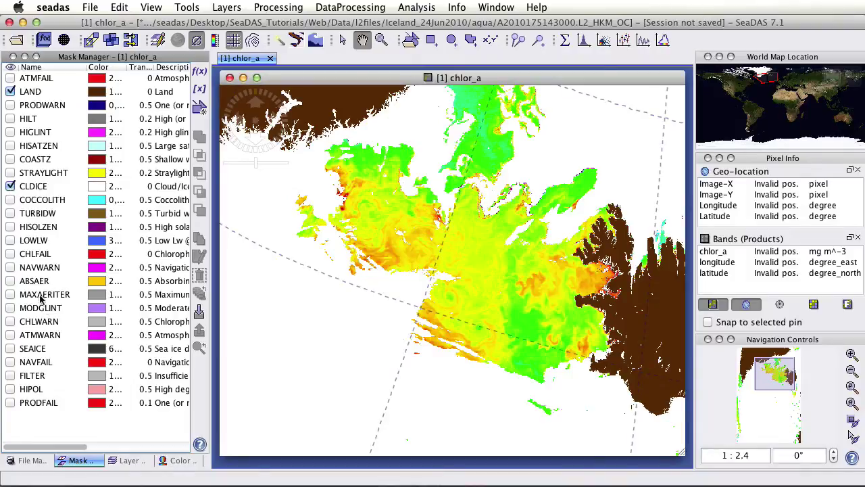
{"action": "left_click", "coordinate": [130, 461]}
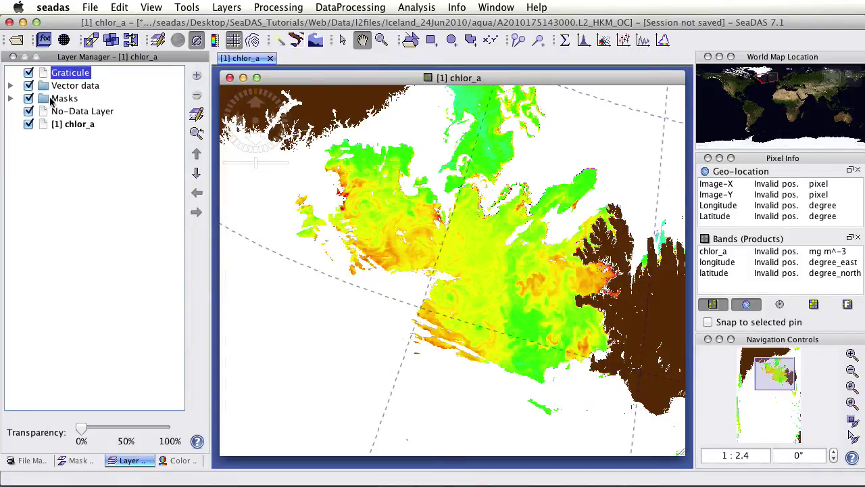
Untick Graticule, Masks and No-Data Layer, toggling [1] chlor_a off and back on
{"action": "left_click", "coordinate": [29, 73]}
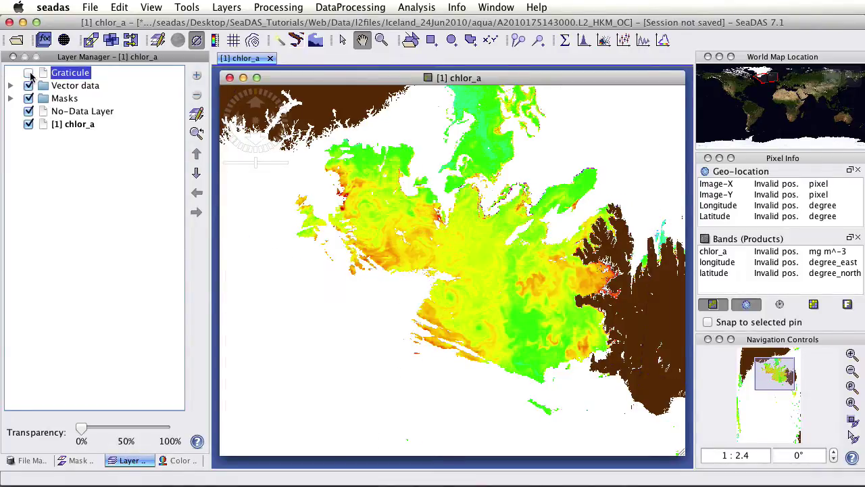
{"action": "left_click", "coordinate": [29, 73]}
{"action": "left_click", "coordinate": [29, 73]}
{"action": "left_click", "coordinate": [28, 99]}
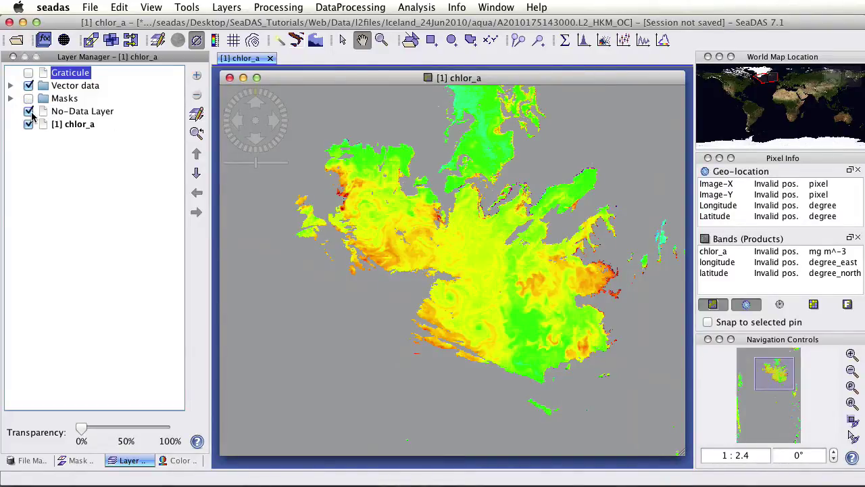
{"action": "left_click", "coordinate": [28, 112]}
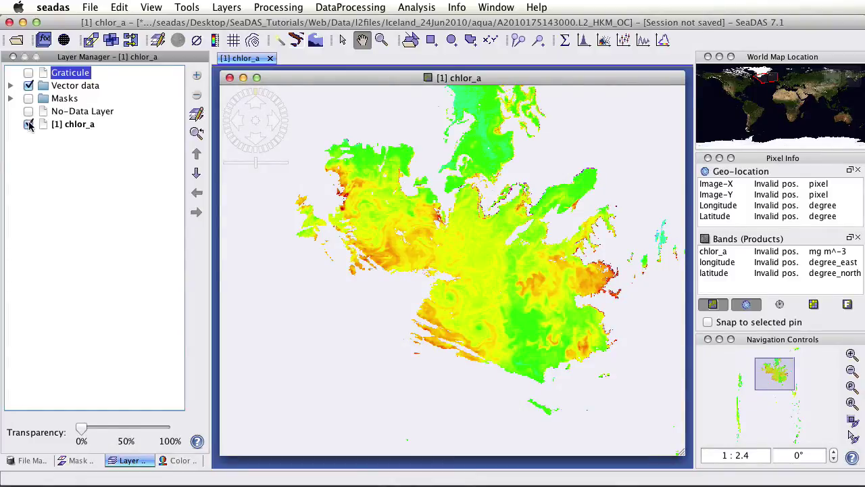
{"action": "left_click", "coordinate": [28, 125]}
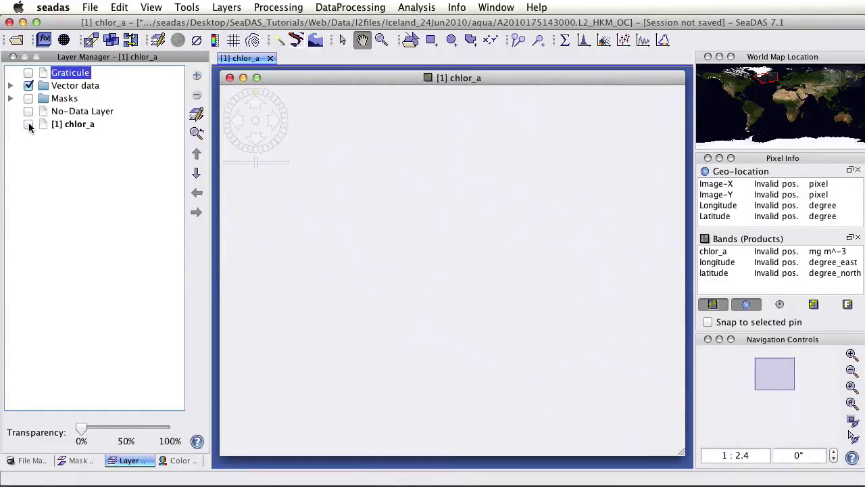
{"action": "left_click", "coordinate": [29, 125]}
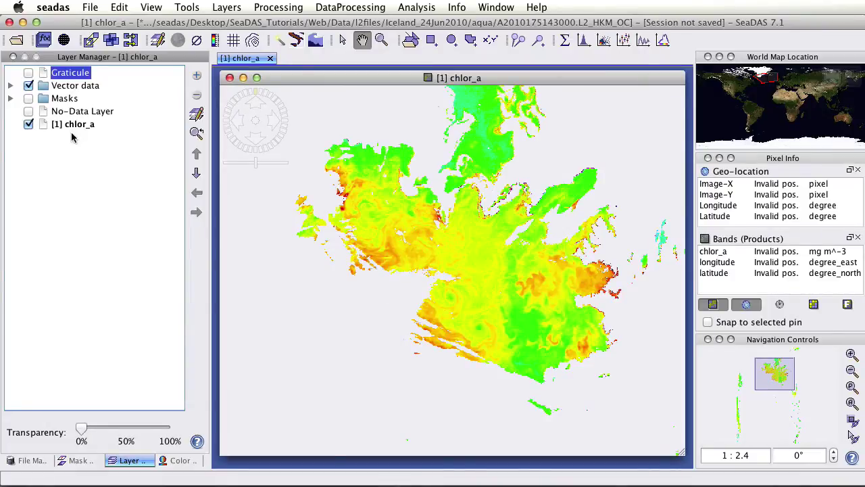
Open chlor_a's Color Manager, viewing Sliders and Table before returning to Basic
{"action": "left_click", "coordinate": [177, 460]}
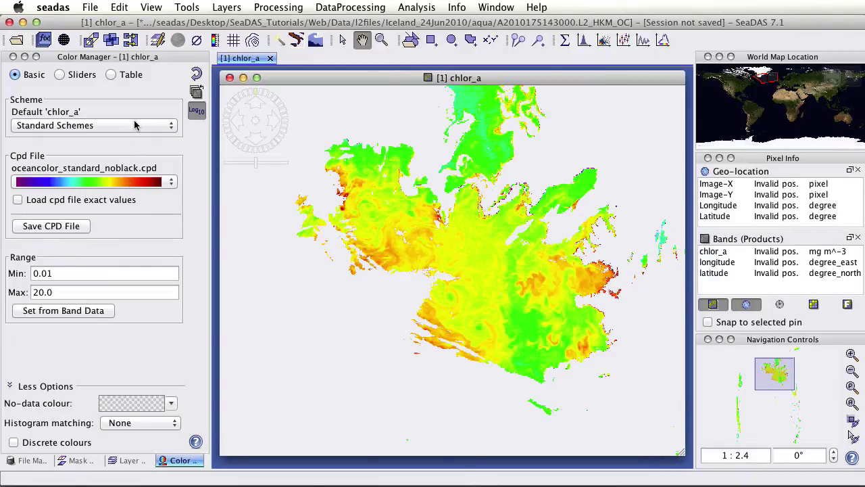
{"action": "left_click", "coordinate": [60, 75]}
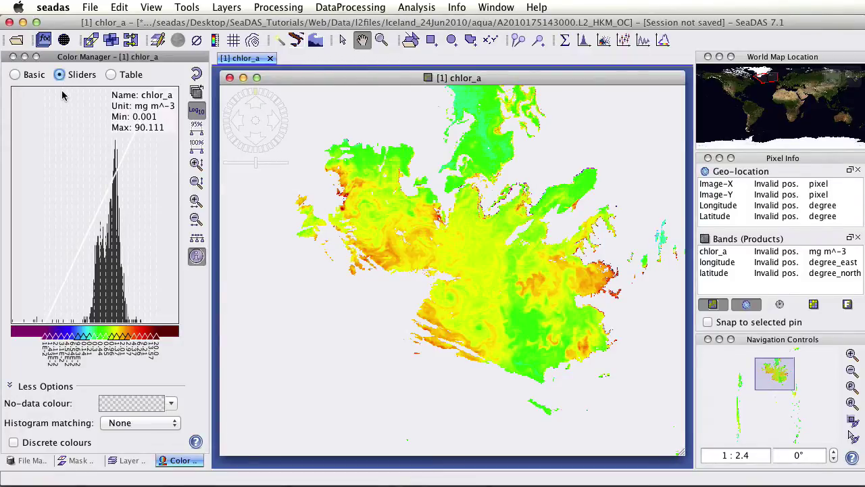
{"action": "left_click", "coordinate": [110, 75]}
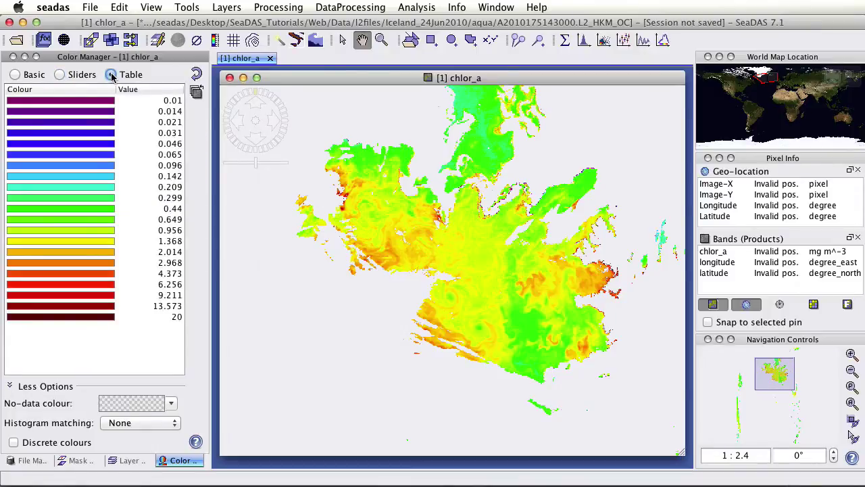
{"action": "left_click", "coordinate": [16, 75]}
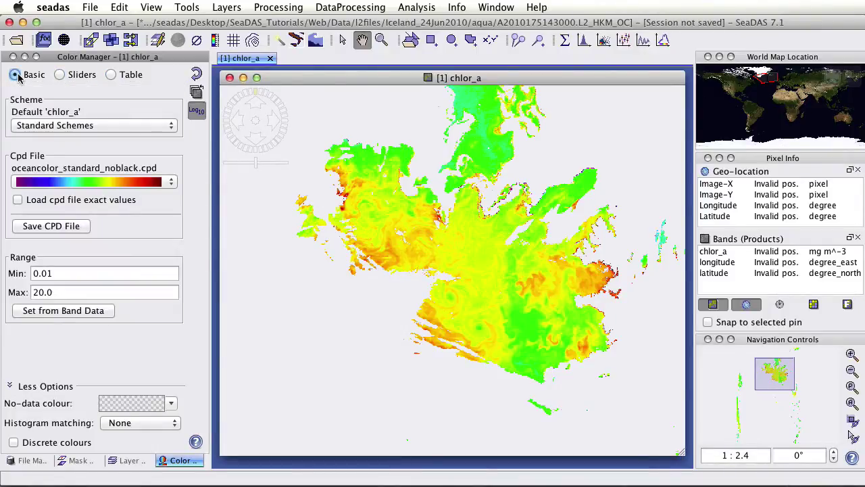
Open Rrs_443, Rrs_488 and Rrs_547 as separate image views, then return to the chlor_a view
{"action": "left_click", "coordinate": [26, 464]}
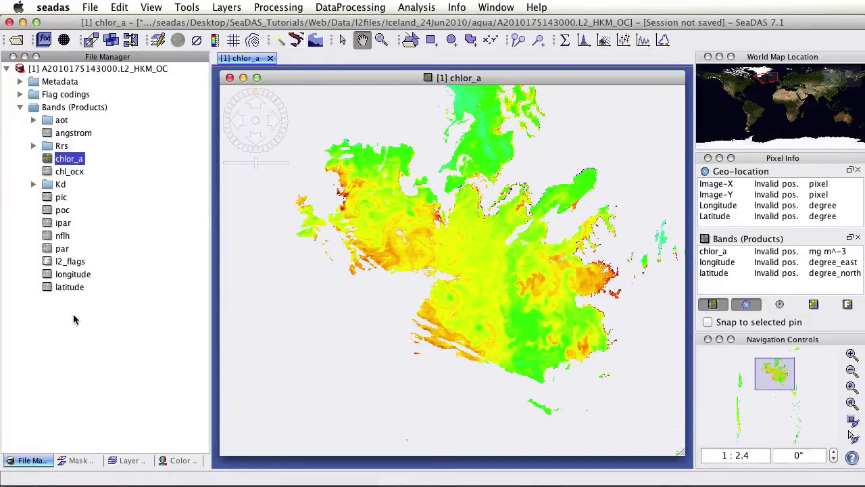
{"action": "left_click", "coordinate": [34, 146]}
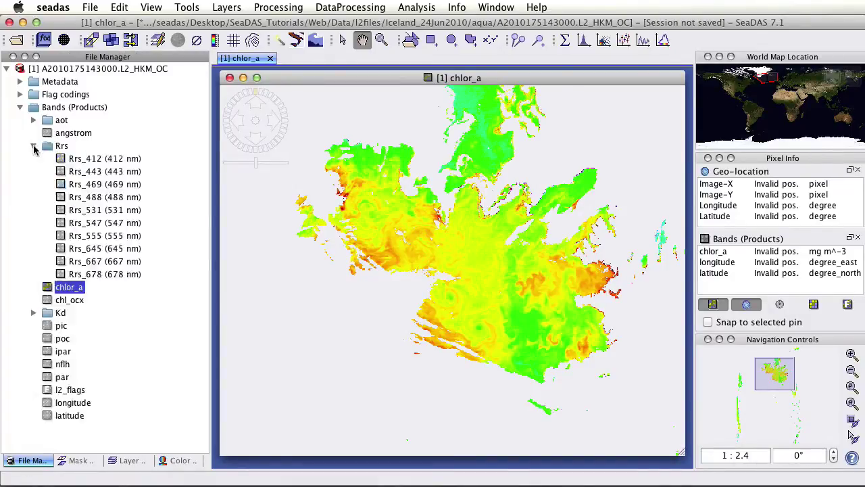
{"action": "double_click", "coordinate": [88, 172]}
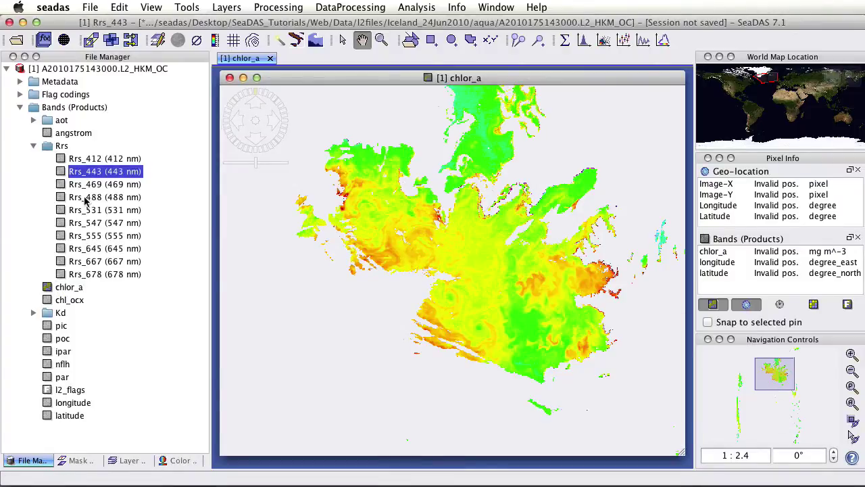
{"action": "double_click", "coordinate": [85, 197]}
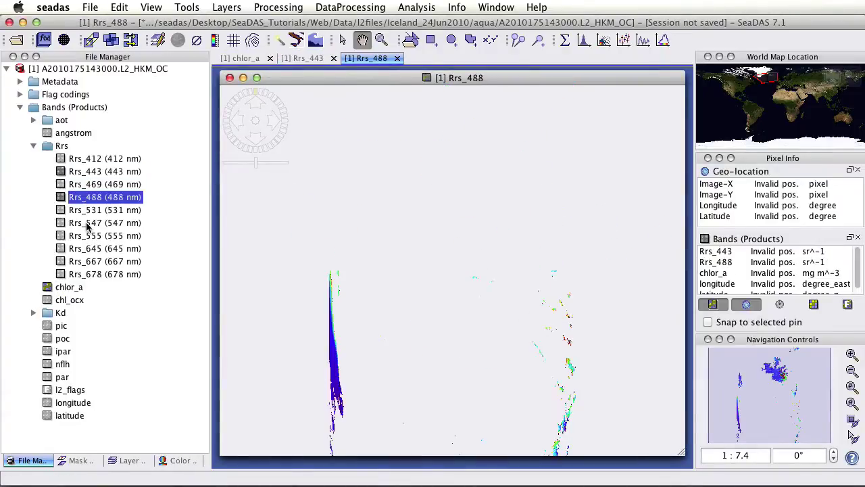
{"action": "double_click", "coordinate": [91, 224]}
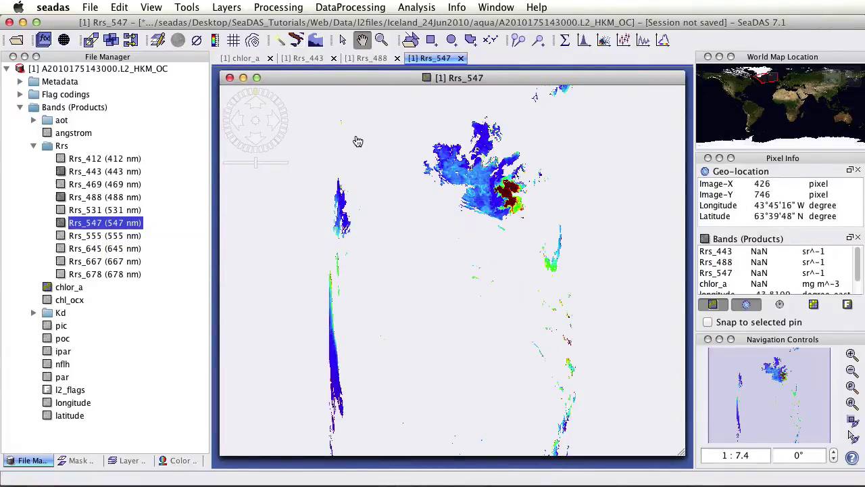
{"action": "left_click", "coordinate": [379, 59]}
{"action": "left_click", "coordinate": [315, 60]}
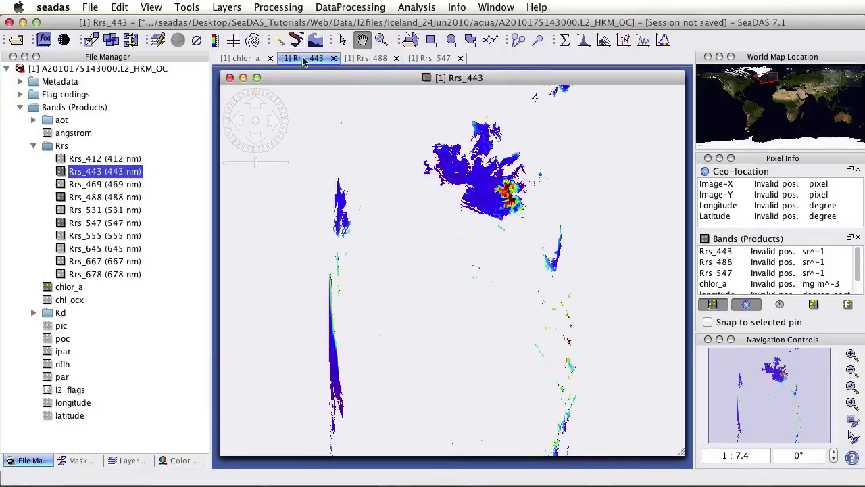
{"action": "left_click", "coordinate": [250, 60]}
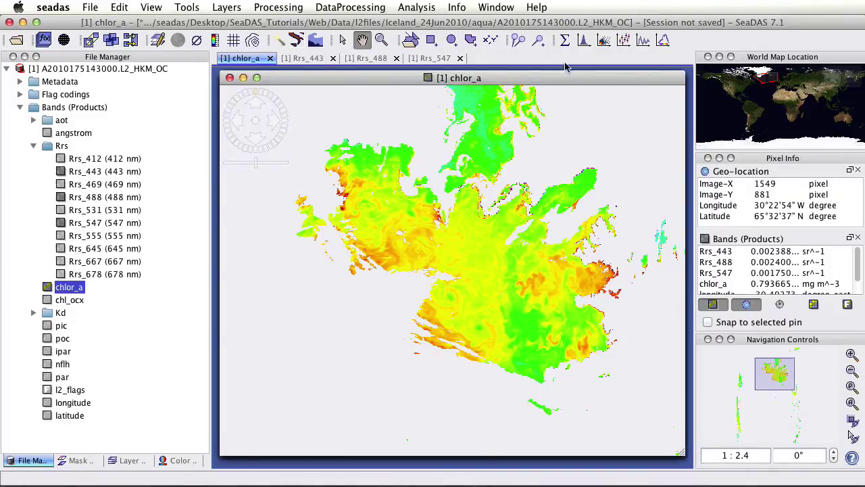
Tile the four band views evenly in a grid and pan chlor_a so data fills it
{"action": "left_click", "coordinate": [500, 7]}
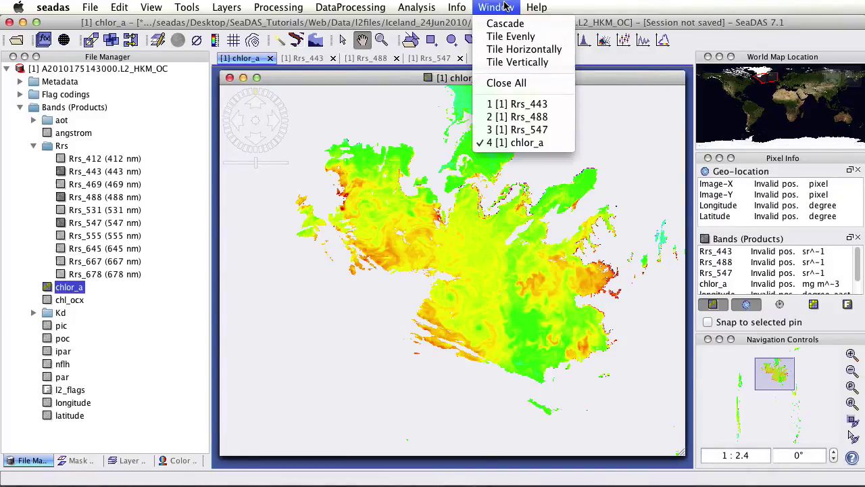
{"action": "left_click", "coordinate": [501, 38]}
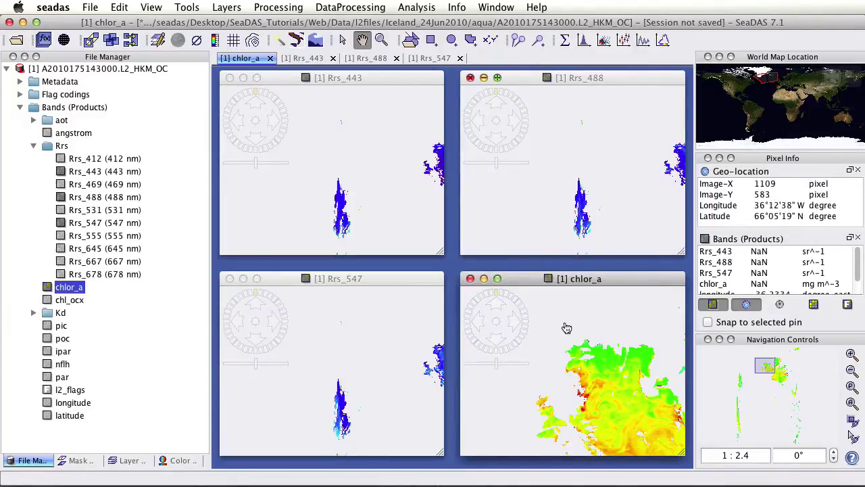
{"action": "left_click_drag", "start_coordinate": [614, 342], "coordinate": [563, 354]}
{"action": "scroll", "coordinate": [563, 354], "scroll_direction": "up", "scroll_amount": 3}
{"action": "scroll", "coordinate": [565, 363], "scroll_direction": "down", "scroll_amount": 1}
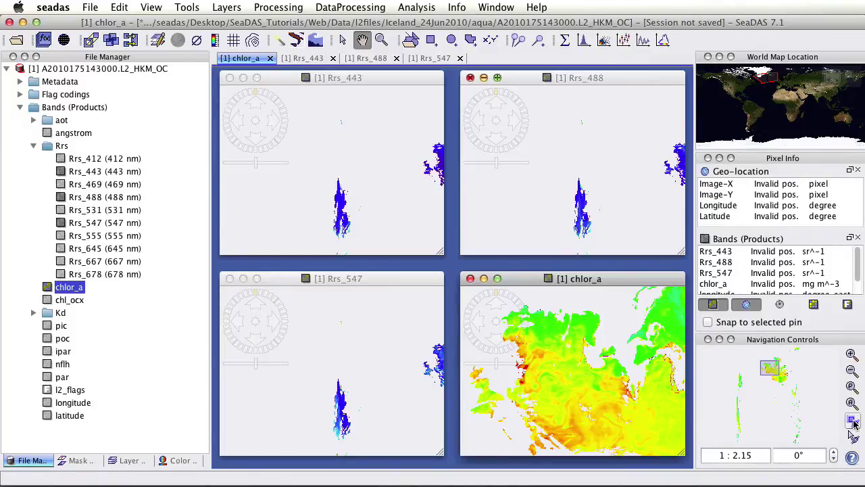
Sync all four views to chlor_a's area and pan them to centre the dark red patch
{"action": "left_click", "coordinate": [853, 421]}
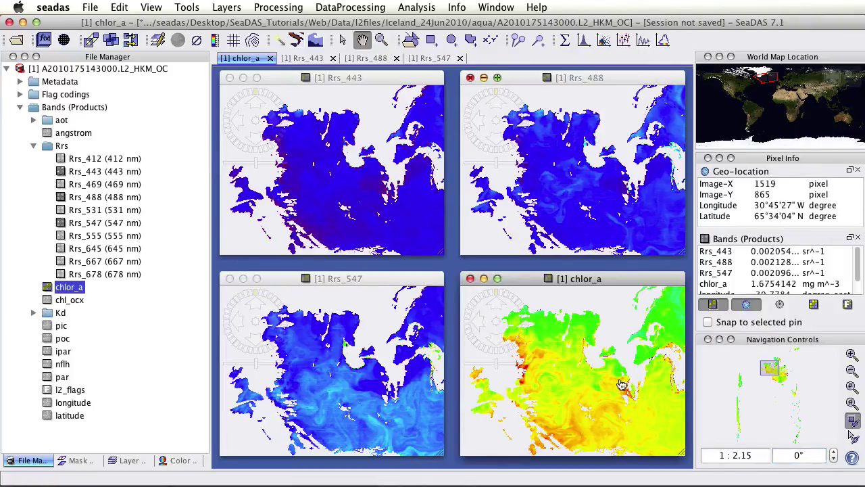
{"action": "left_click_drag", "start_coordinate": [579, 385], "coordinate": [533, 359]}
{"action": "left_click_drag", "start_coordinate": [579, 387], "coordinate": [536, 350]}
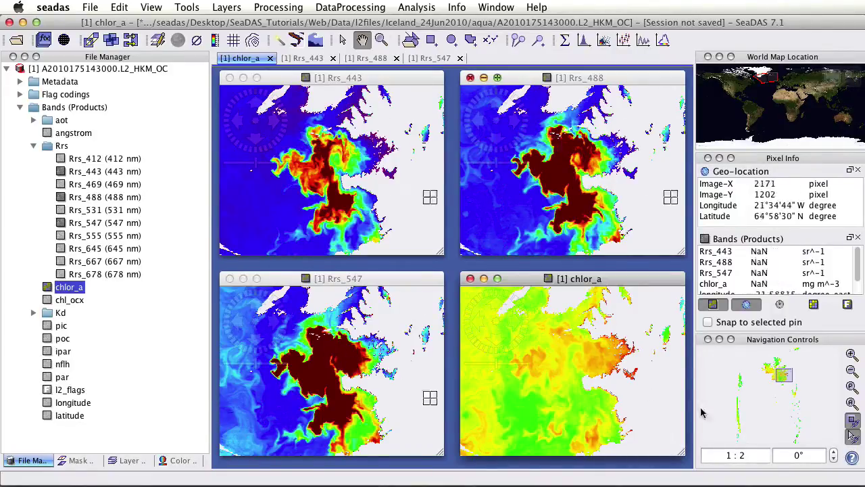
{"action": "left_click", "coordinate": [852, 438]}
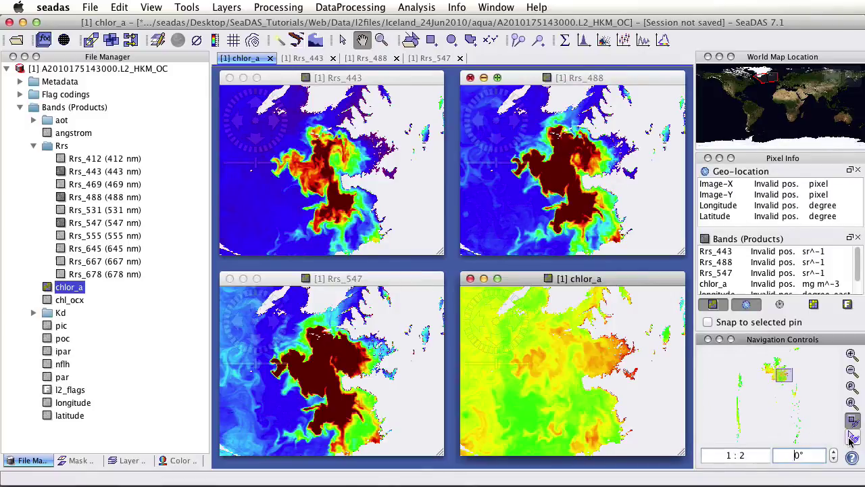
Auto-hide the World Map Location, Pixel Info, Navigation Controls and File Manager panels into side tabs
{"action": "left_click", "coordinate": [719, 57]}
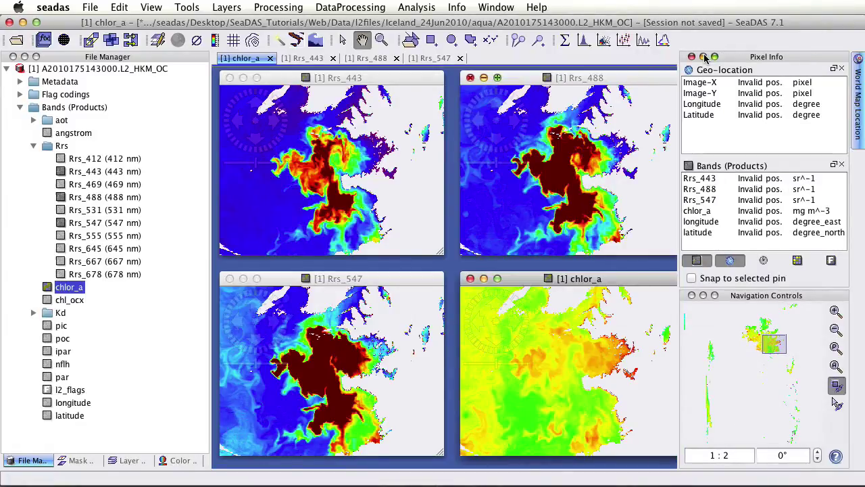
{"action": "left_click", "coordinate": [703, 57]}
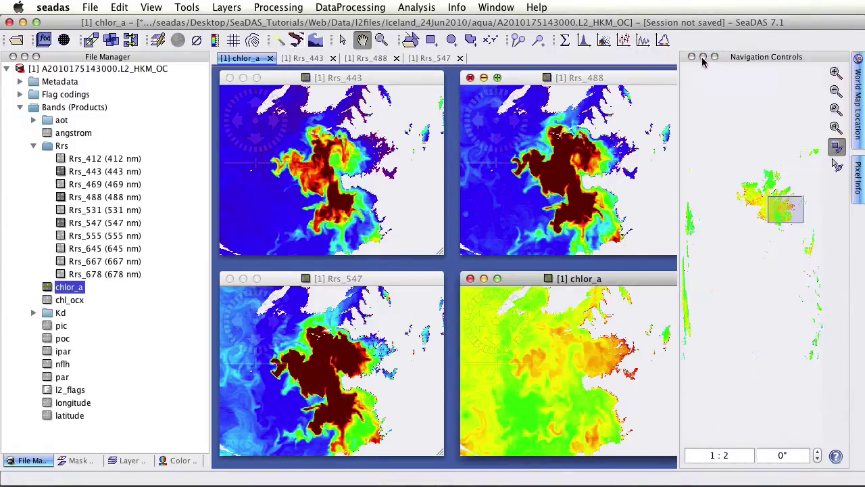
{"action": "left_click", "coordinate": [703, 57]}
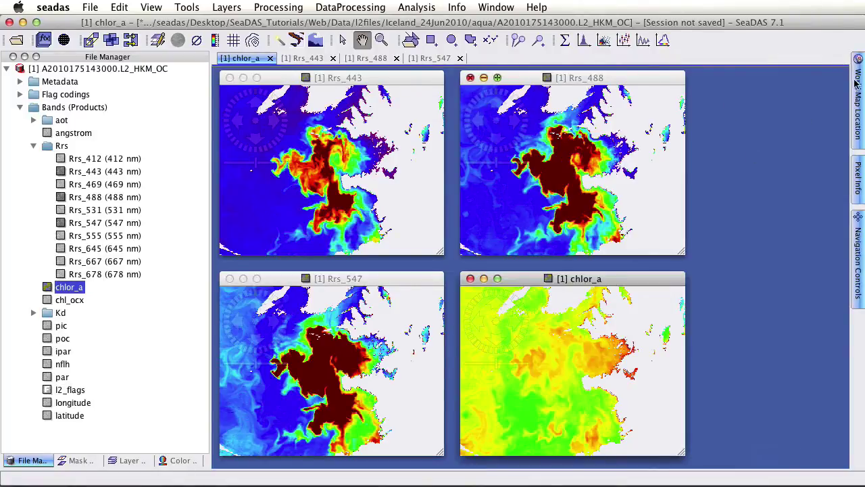
{"action": "left_click", "coordinate": [857, 101]}
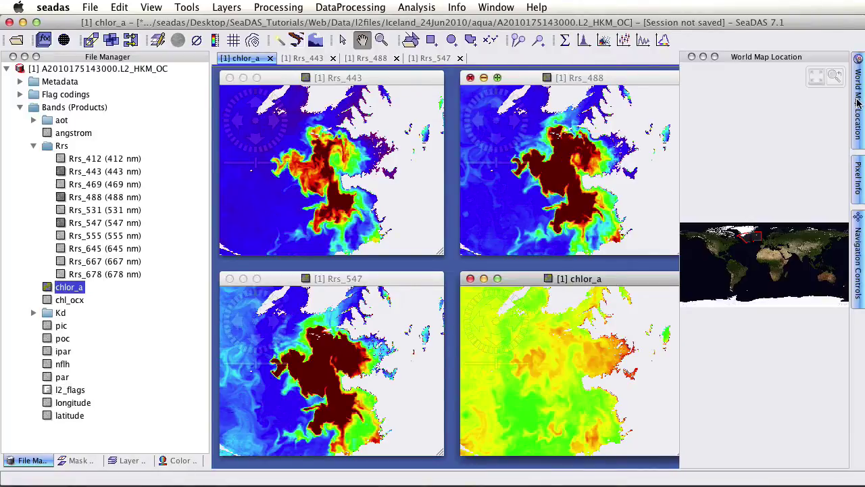
{"action": "left_click", "coordinate": [858, 175]}
{"action": "left_click", "coordinate": [862, 232]}
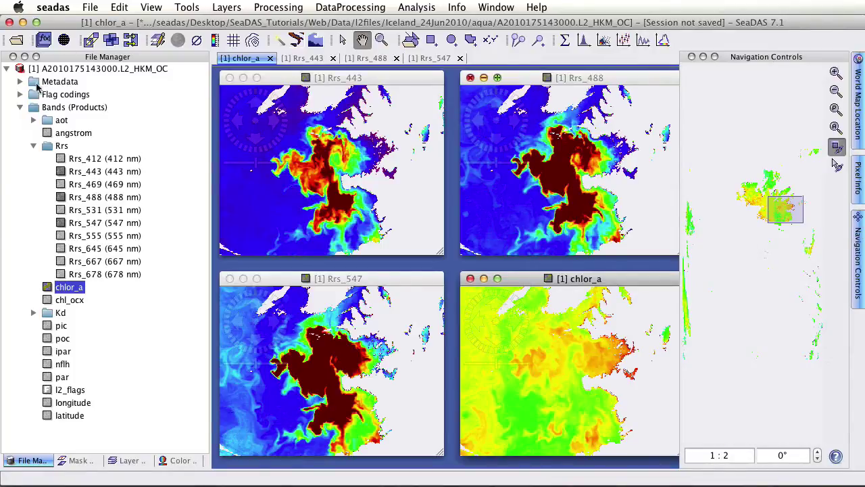
{"action": "left_click", "coordinate": [25, 61]}
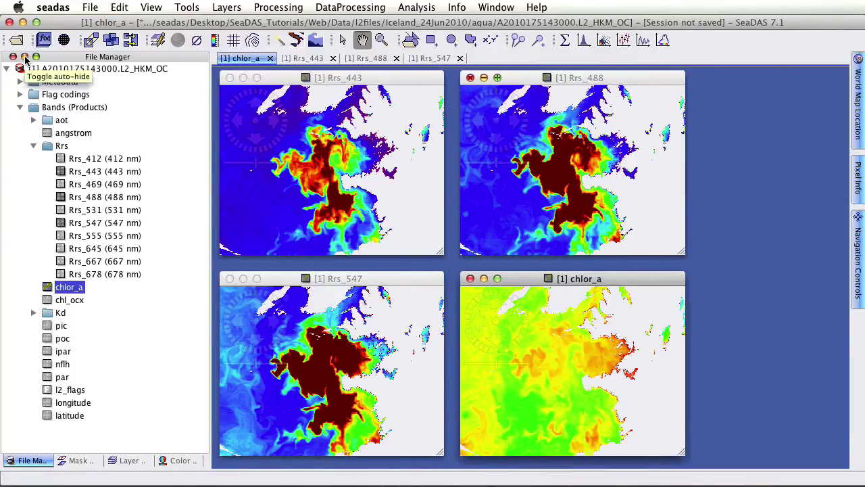
{"action": "left_click", "coordinate": [25, 58]}
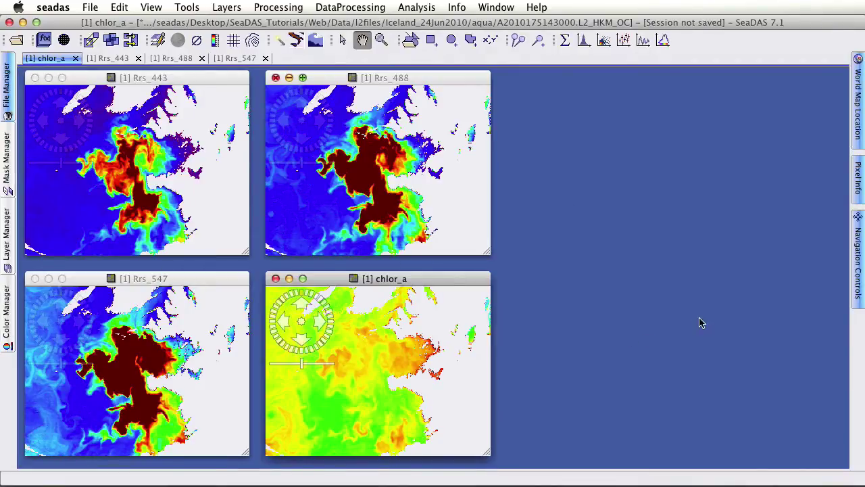
Tile the image views horizontally as tall side-by-side panes
{"action": "left_click", "coordinate": [494, 8]}
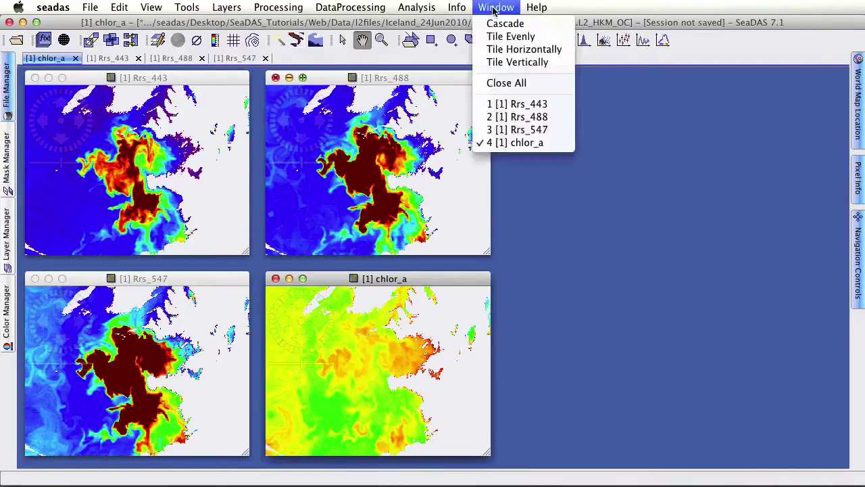
{"action": "left_click", "coordinate": [520, 49]}
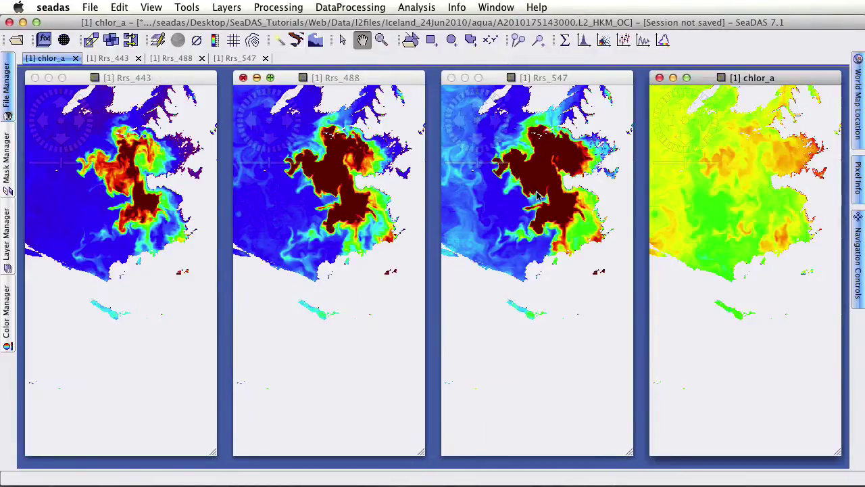
{"action": "scroll", "coordinate": [716, 215], "scroll_direction": "up", "scroll_amount": 3}
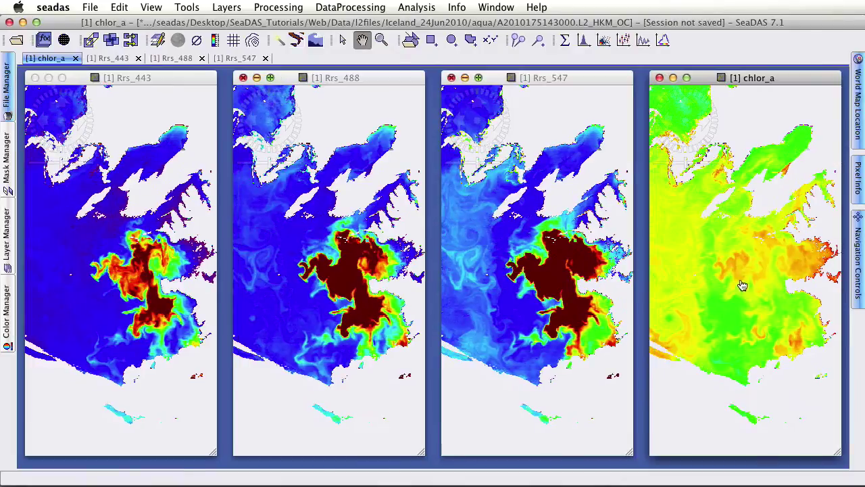
Close the Rrs_547, Rrs_488 and Rrs_443 views and move chlor_a to the workspace centre
{"action": "left_click", "coordinate": [265, 58]}
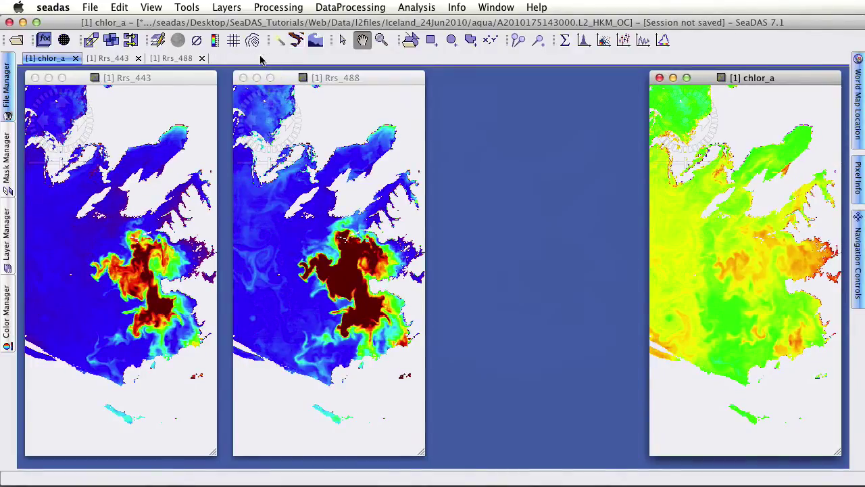
{"action": "left_click", "coordinate": [201, 58]}
{"action": "left_click", "coordinate": [138, 58]}
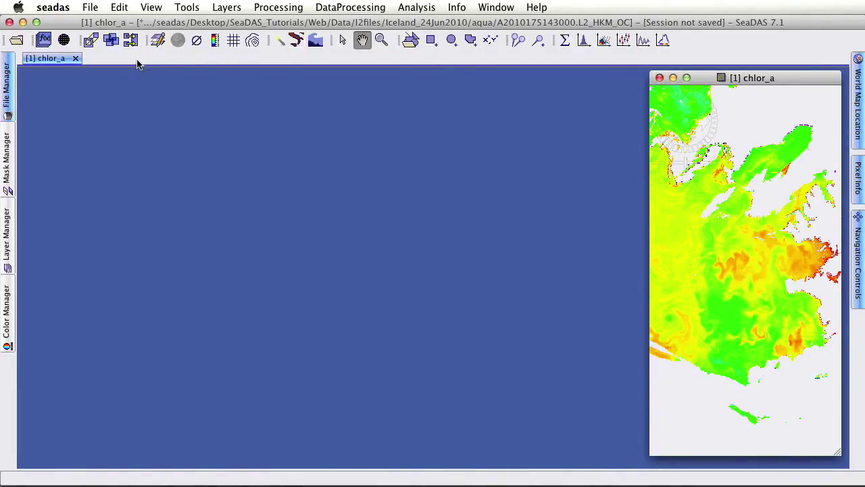
{"action": "left_click_drag", "start_coordinate": [792, 78], "coordinate": [427, 80]}
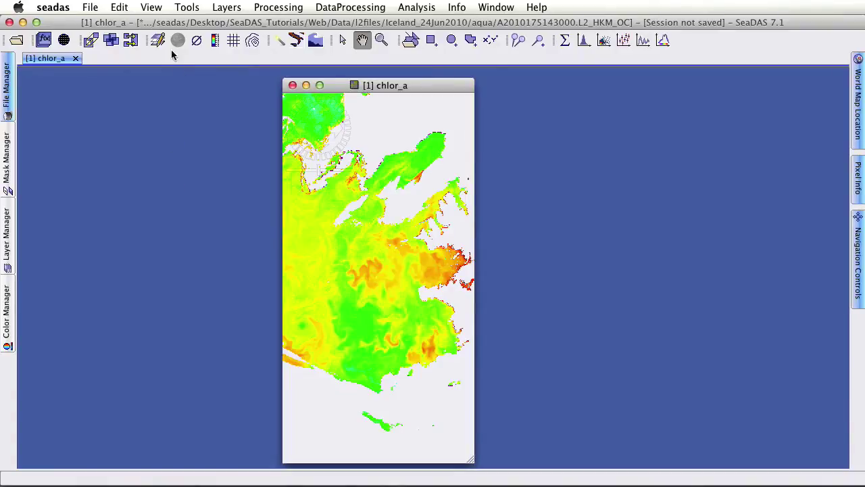
Save the current workspace as the user layout, then reset to the default layout
{"action": "left_click", "coordinate": [149, 7]}
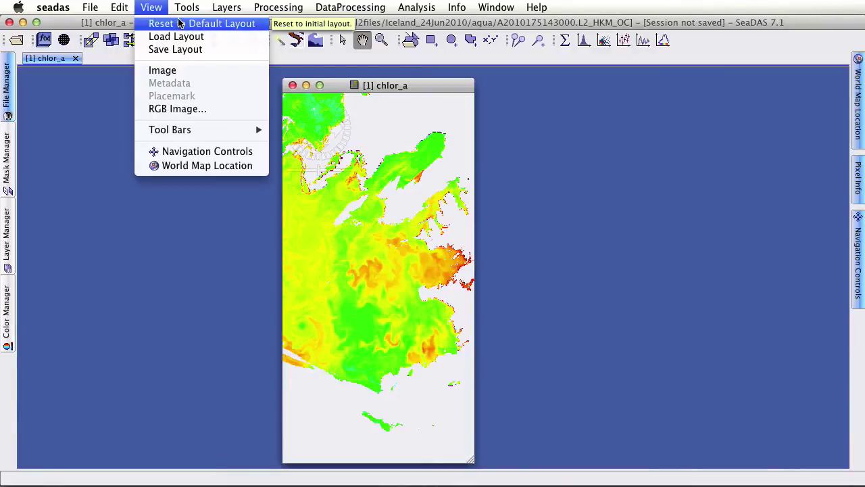
{"action": "left_click", "coordinate": [157, 50]}
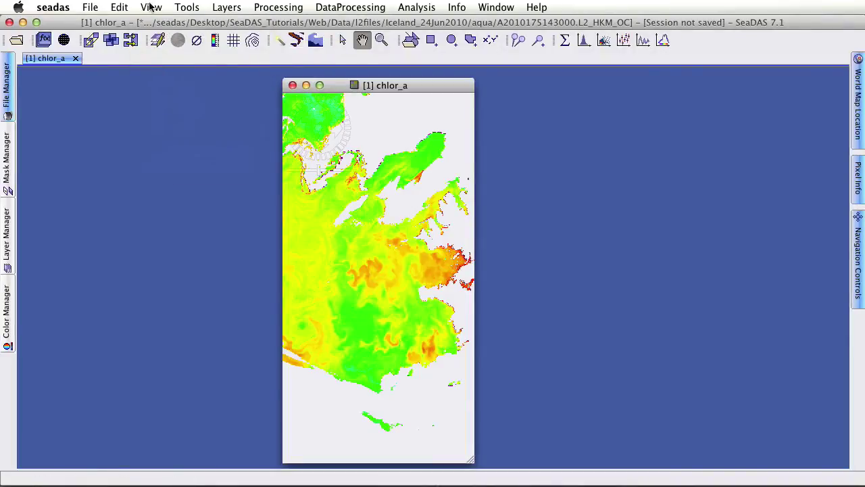
{"action": "left_click", "coordinate": [150, 6]}
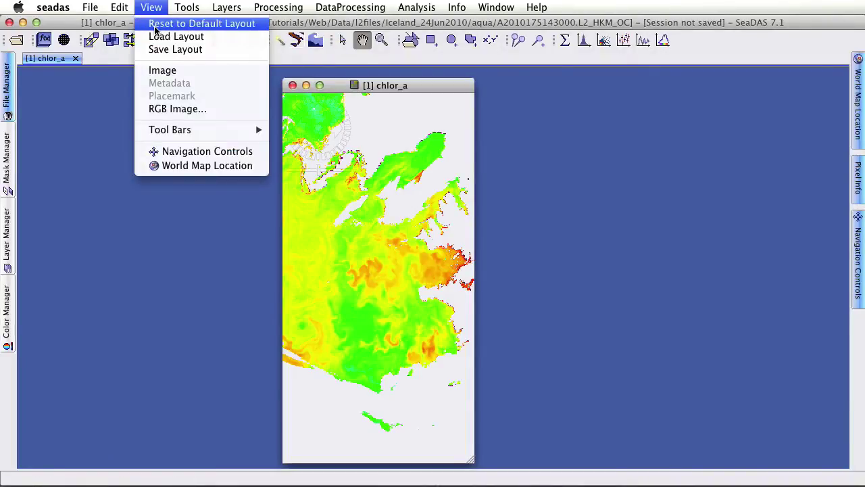
{"action": "left_click", "coordinate": [155, 25]}
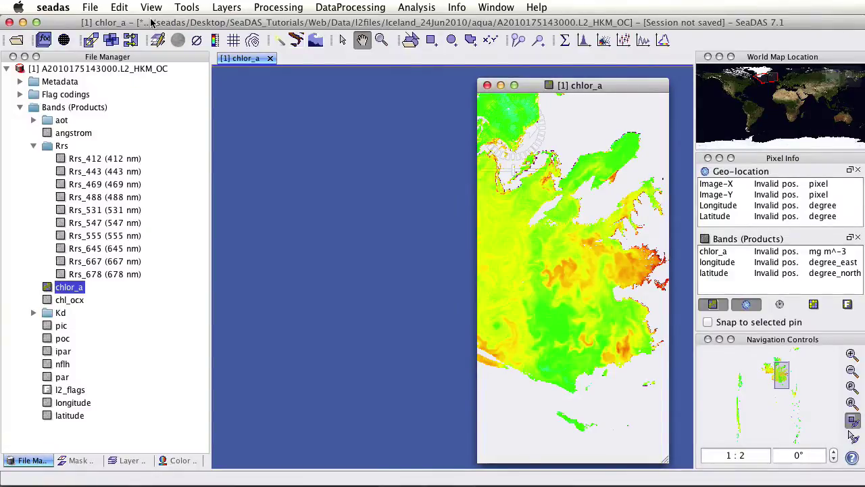
Restore the saved user layout, then reset to the default layout again
{"action": "left_click", "coordinate": [151, 7]}
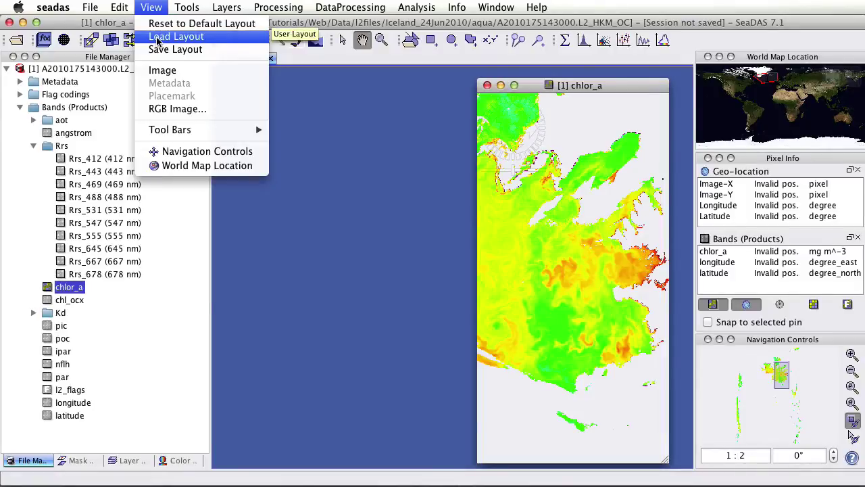
{"action": "left_click", "coordinate": [157, 39]}
{"action": "left_click", "coordinate": [153, 9]}
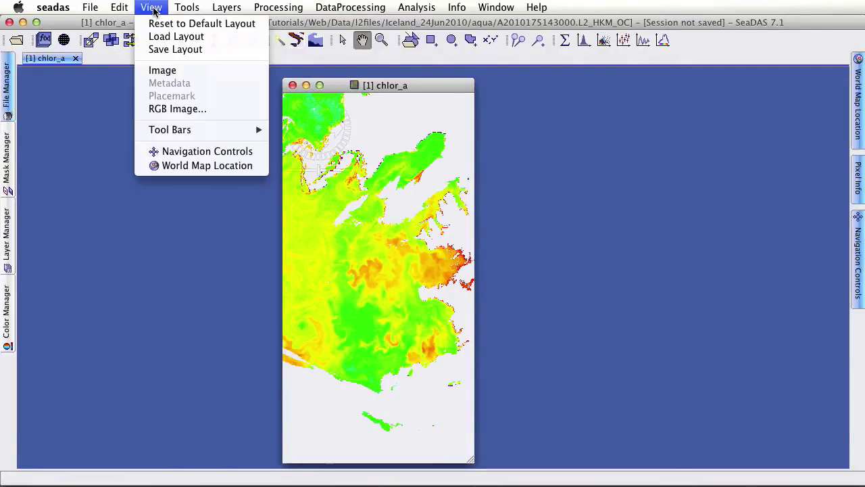
{"action": "left_click", "coordinate": [153, 24]}
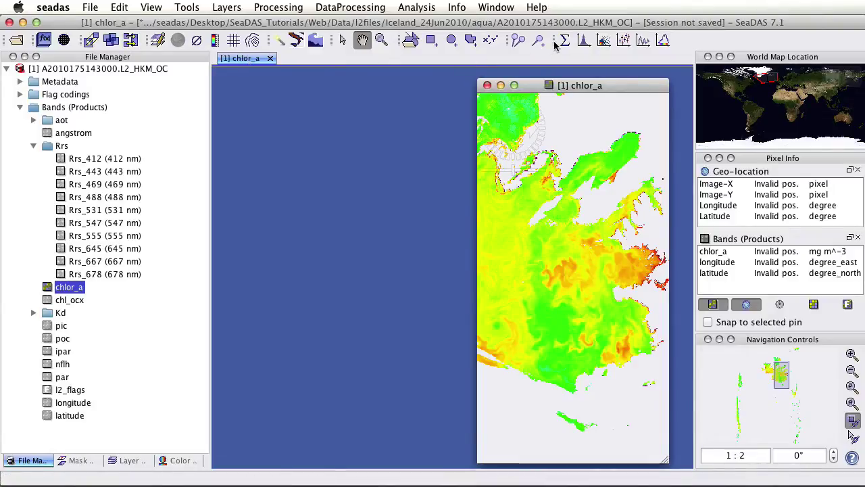
Move the analysis tools to the toolbar's far right and shift the pin/zoom, vector/shape and select/pan/zoom groups right
{"action": "left_click_drag", "start_coordinate": [554, 45], "coordinate": [747, 41]}
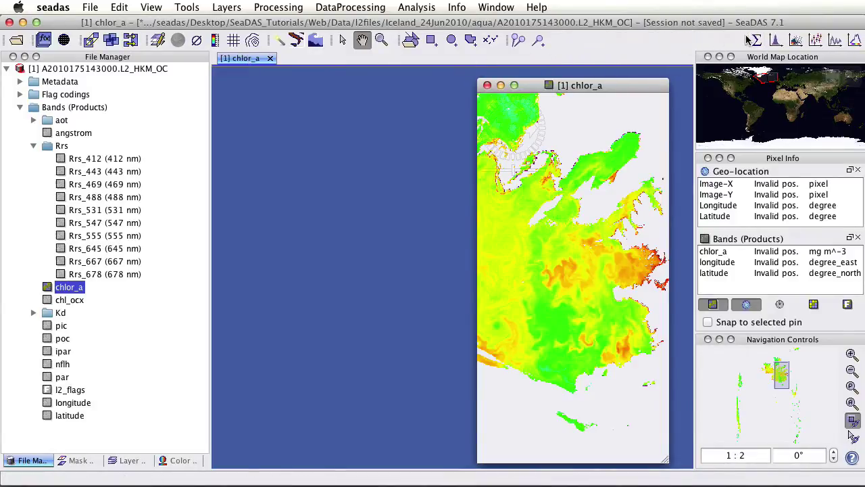
{"action": "left_click_drag", "start_coordinate": [511, 41], "coordinate": [579, 41]}
{"action": "left_click_drag", "start_coordinate": [401, 40], "coordinate": [482, 41]}
{"action": "left_click_drag", "start_coordinate": [330, 42], "coordinate": [427, 41]}
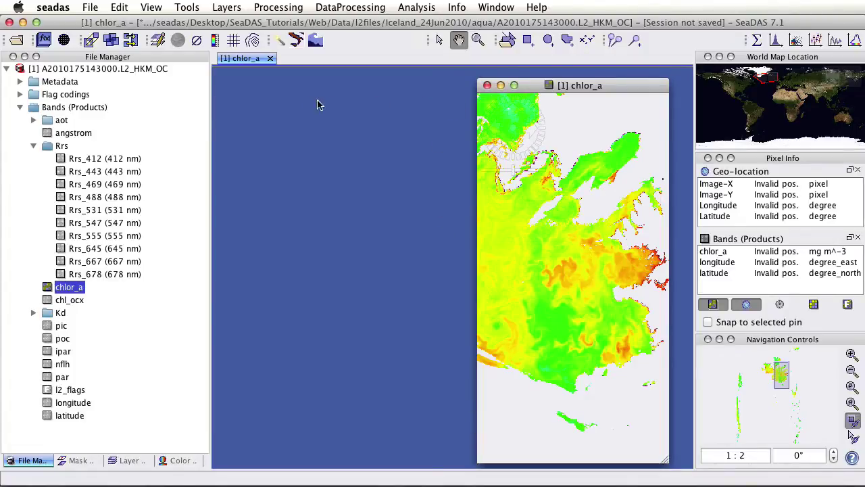
Show the Windows (East Dock) toolbar via View > Tool Bars
{"action": "left_click", "coordinate": [151, 8]}
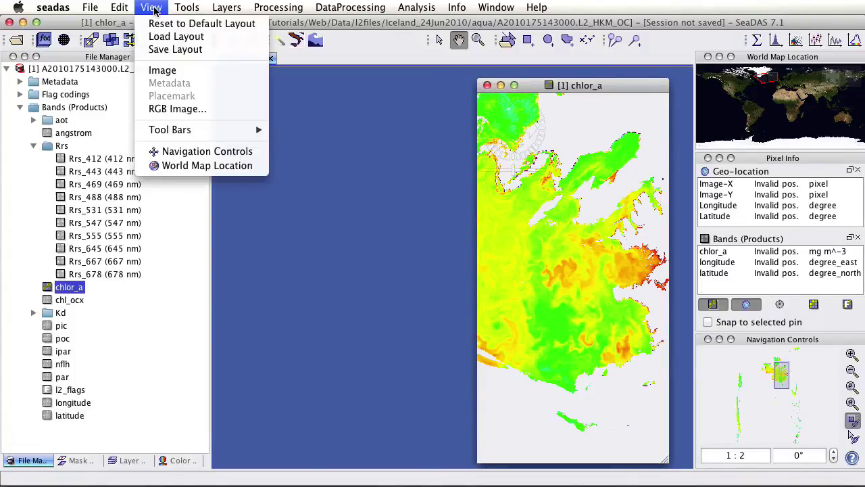
{"action": "mouse_move", "coordinate": [160, 130]}
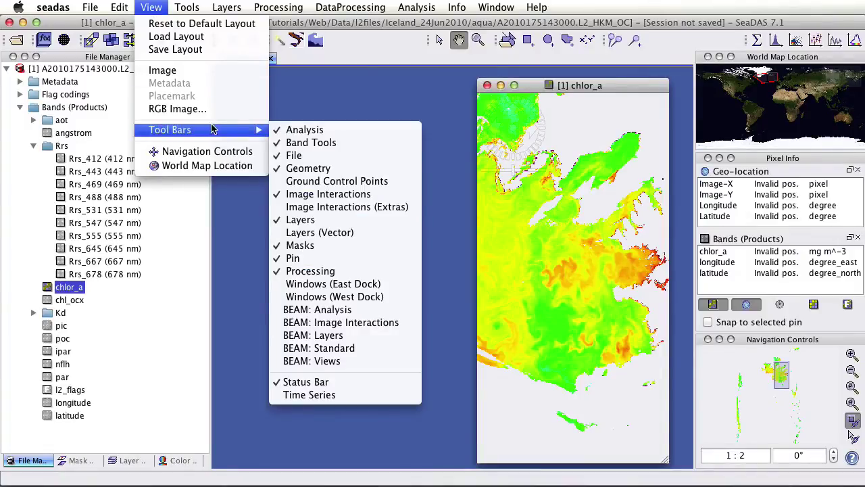
{"action": "left_click", "coordinate": [313, 284]}
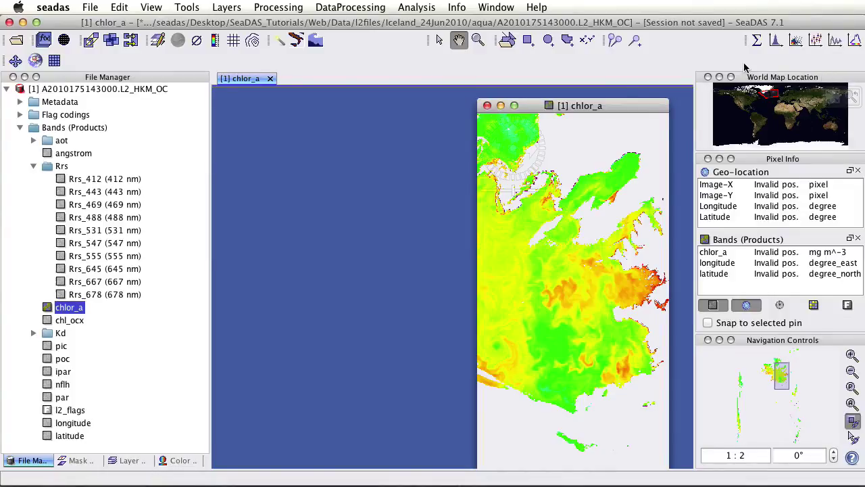
Close the three dock panels, dock the window toolbar in the main row, and reopen Navigation Controls and World Map Location
{"action": "left_click", "coordinate": [707, 77]}
{"action": "left_click", "coordinate": [708, 77]}
{"action": "left_click", "coordinate": [707, 77]}
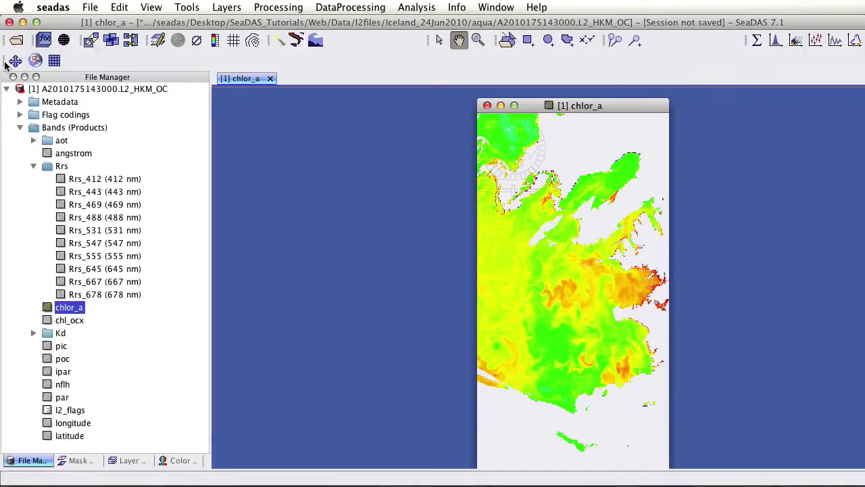
{"action": "left_click_drag", "start_coordinate": [4, 62], "coordinate": [669, 44]}
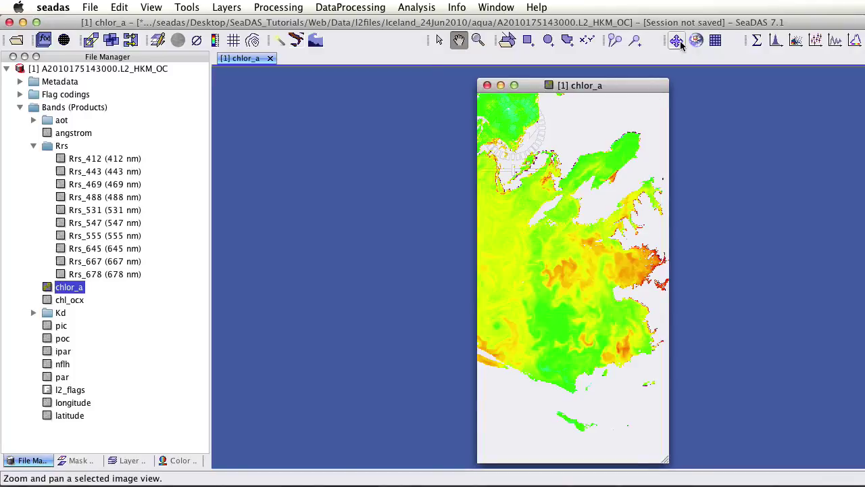
{"action": "left_click", "coordinate": [677, 41]}
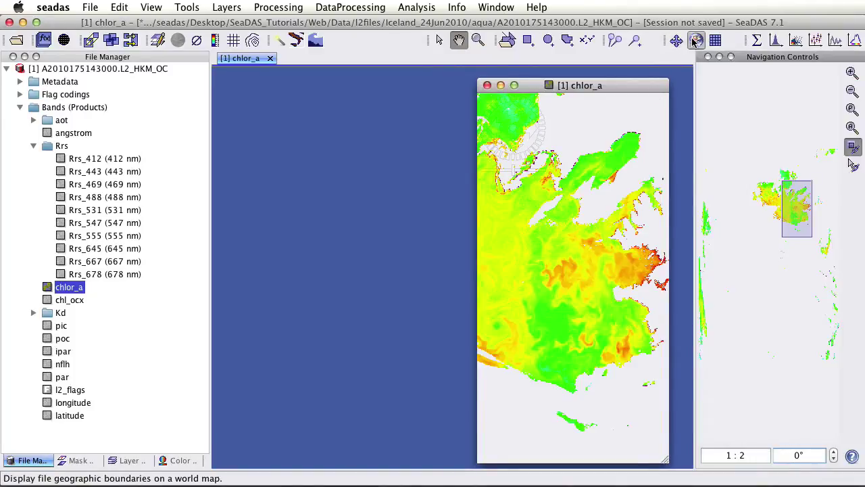
{"action": "left_click", "coordinate": [696, 41]}
Reopen Pixel Info and enable the Window Group (West Dock) toolbar
{"action": "left_click", "coordinate": [715, 41]}
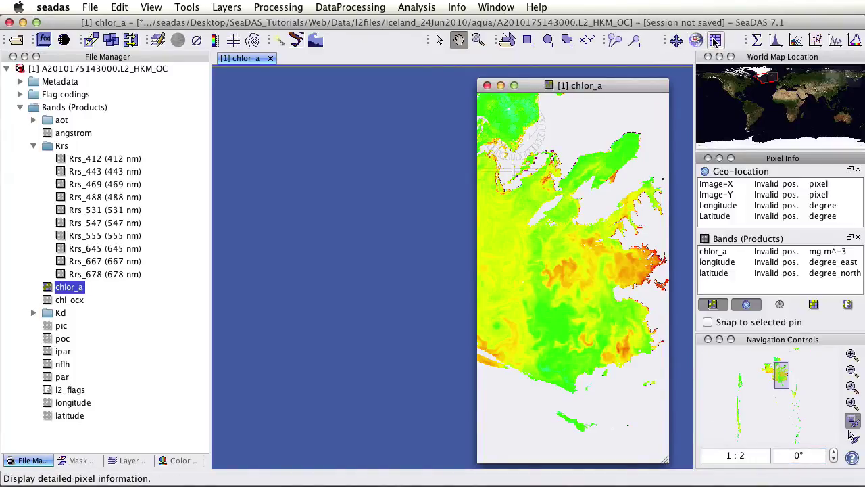
{"action": "right_click", "coordinate": [388, 45]}
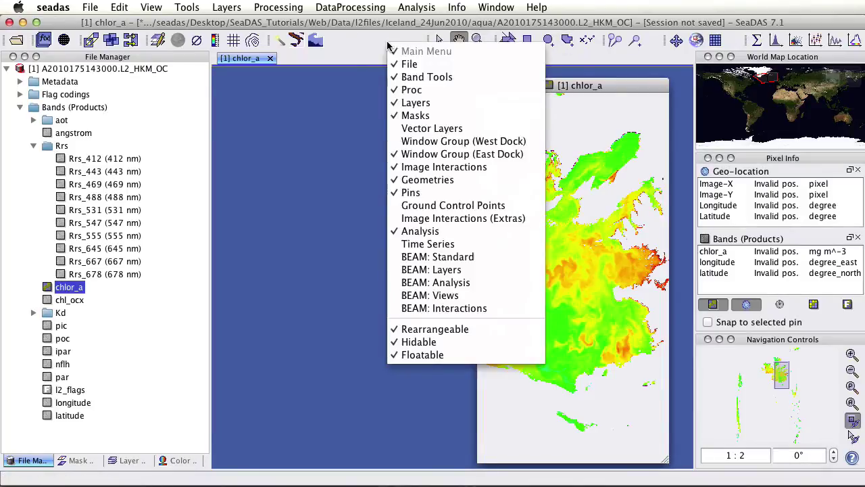
{"action": "left_click", "coordinate": [413, 142]}
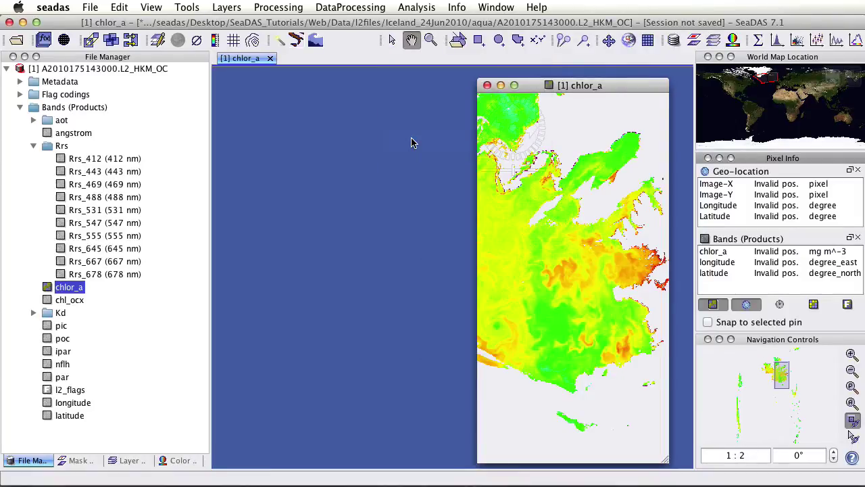
Browse the menu bar's command menus and dismiss the data processing menu without running anything
{"action": "left_click", "coordinate": [92, 9]}
{"action": "mouse_move", "coordinate": [144, 11]}
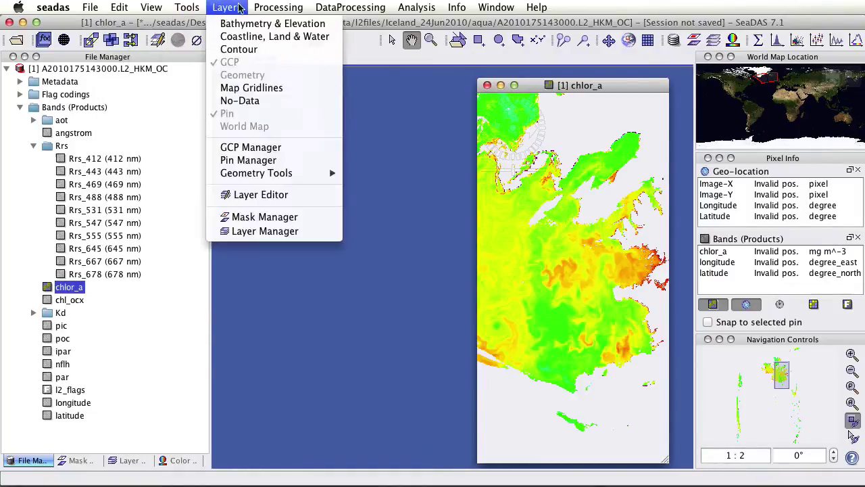
{"action": "mouse_move", "coordinate": [338, 8]}
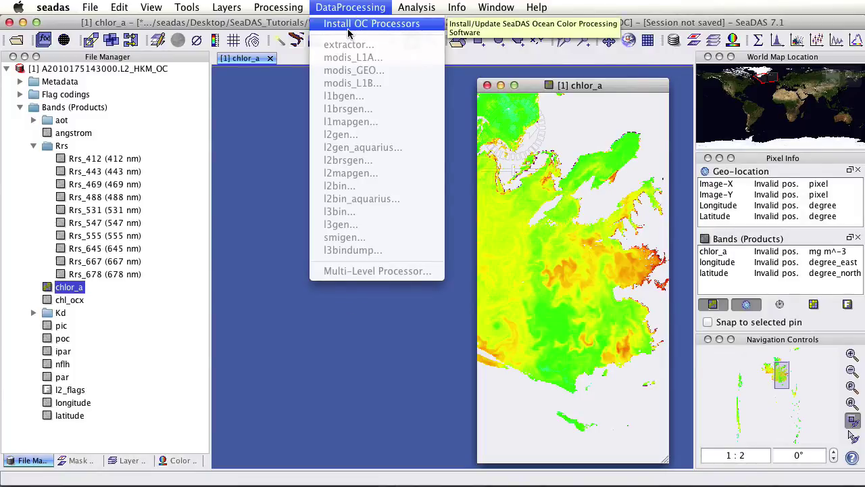
{"action": "left_click", "coordinate": [283, 180]}
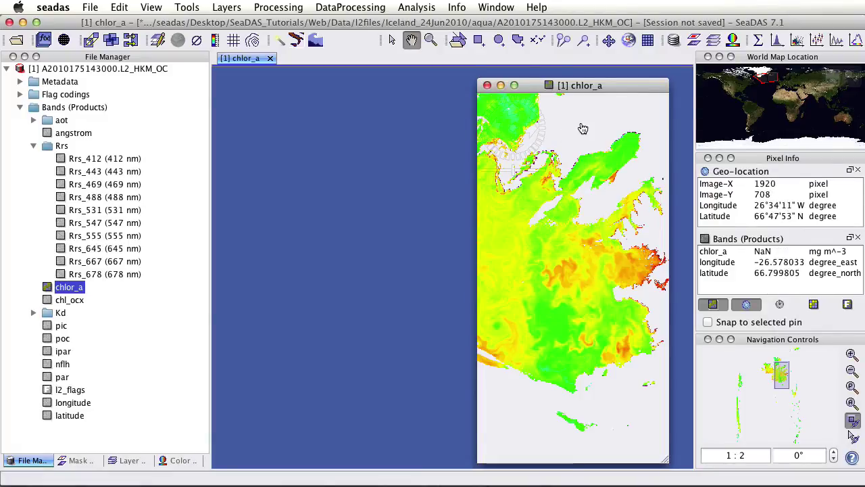
Set the Image Layer background colour to gray in Preferences and apply it
{"action": "left_click", "coordinate": [184, 76]}
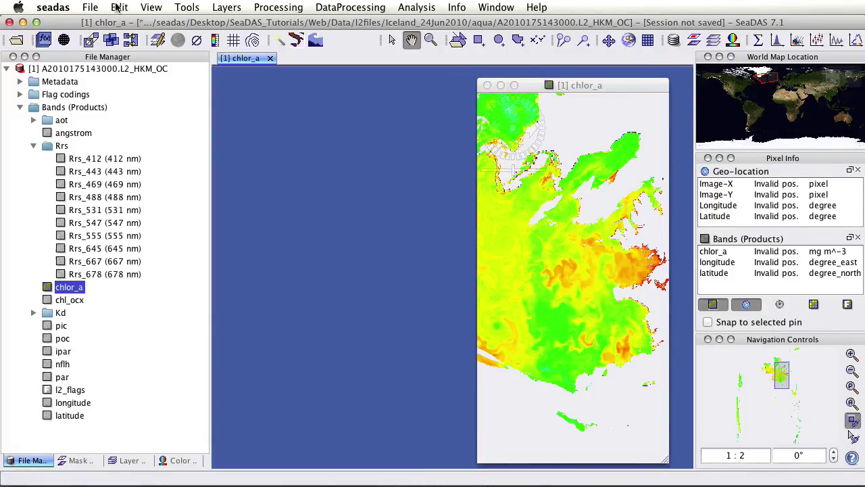
{"action": "left_click", "coordinate": [118, 7]}
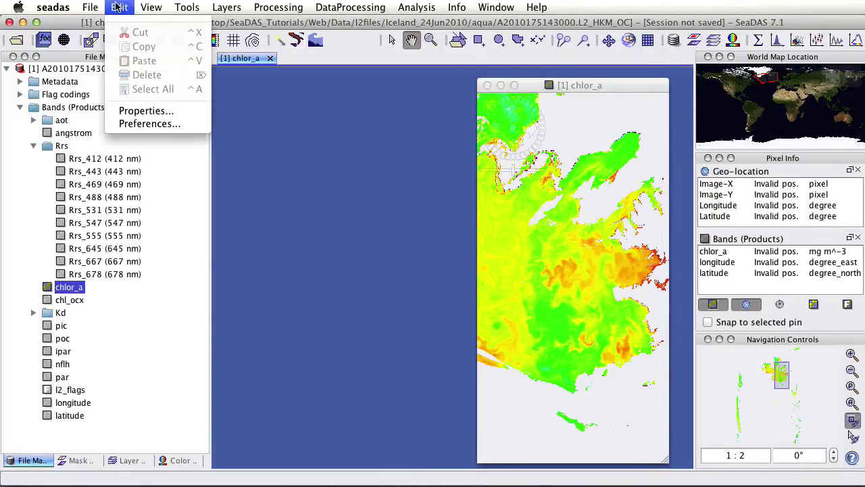
{"action": "left_click", "coordinate": [147, 125]}
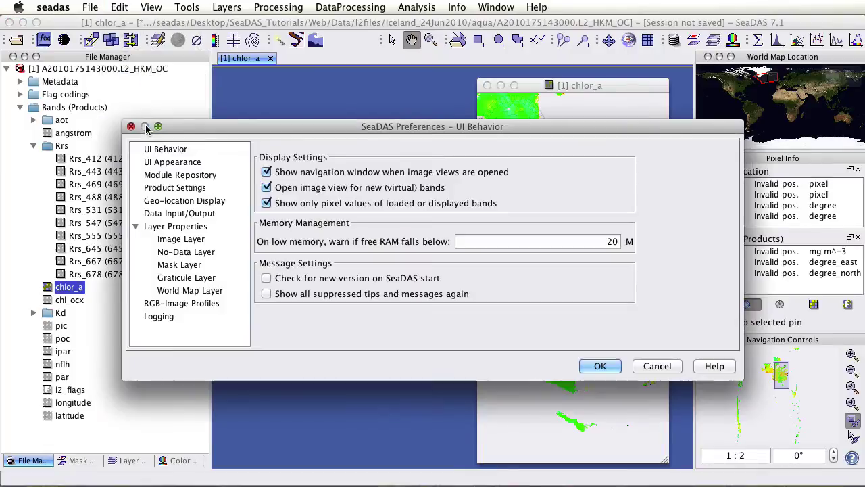
{"action": "left_click", "coordinate": [178, 241]}
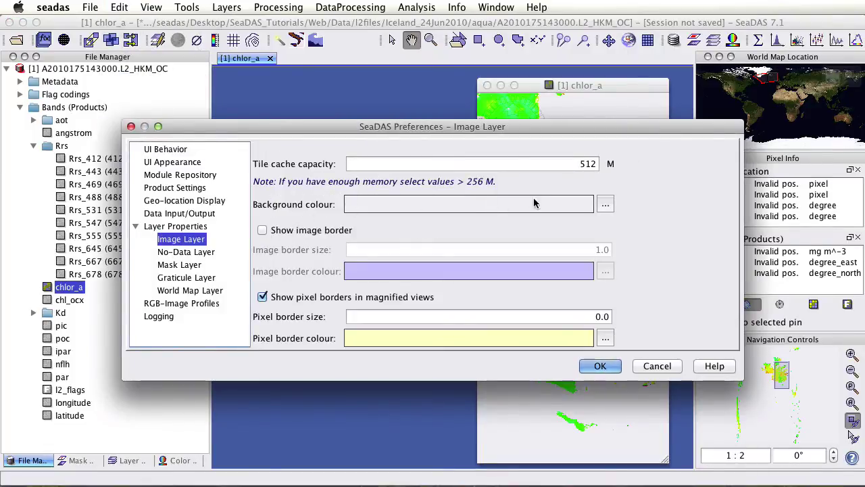
{"action": "left_click", "coordinate": [605, 204]}
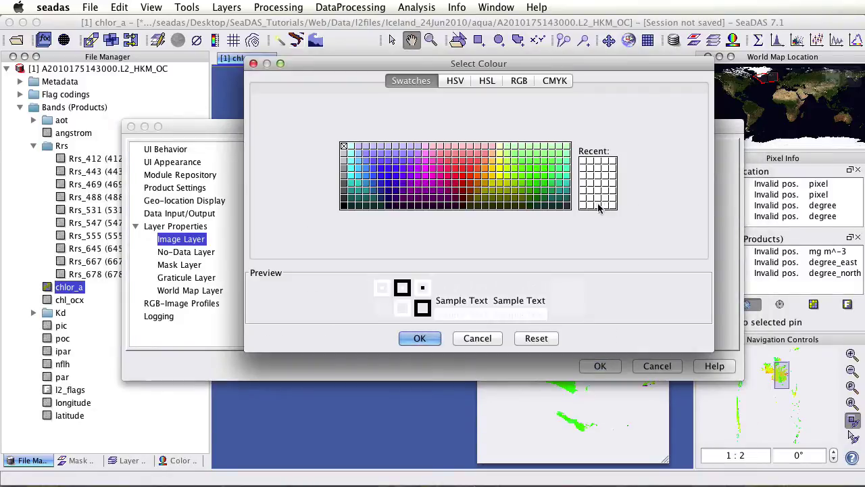
{"action": "left_click", "coordinate": [344, 176]}
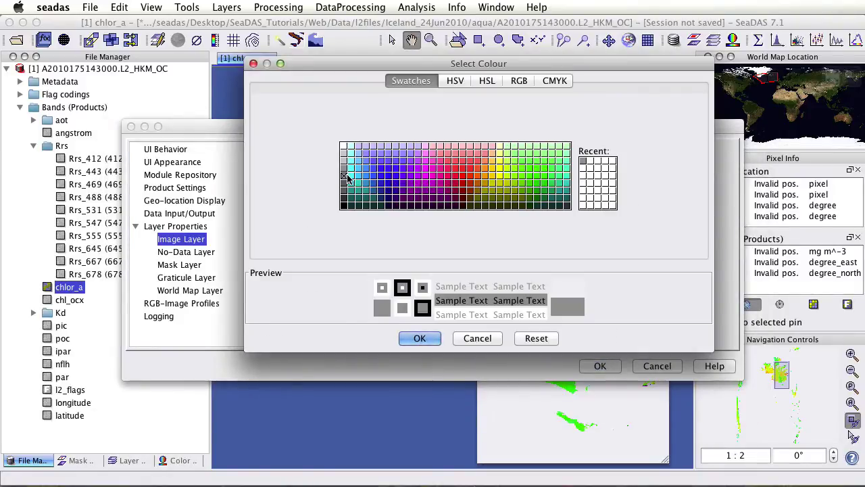
{"action": "left_click", "coordinate": [419, 338]}
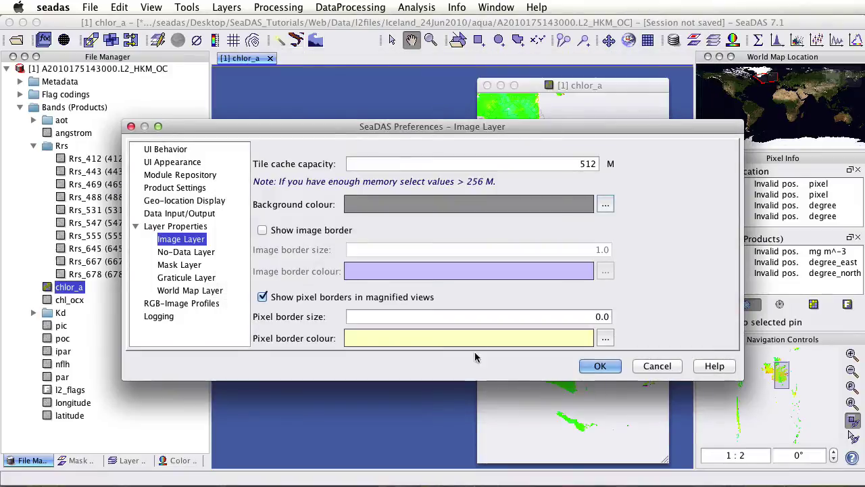
{"action": "left_click", "coordinate": [598, 367]}
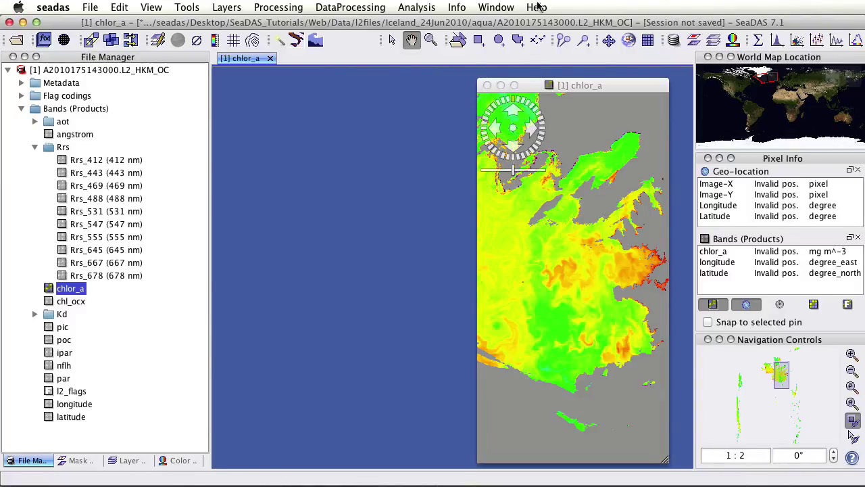
Open SeaDAS Help and go to the Band Maths page under Band Tools
{"action": "left_click", "coordinate": [537, 7]}
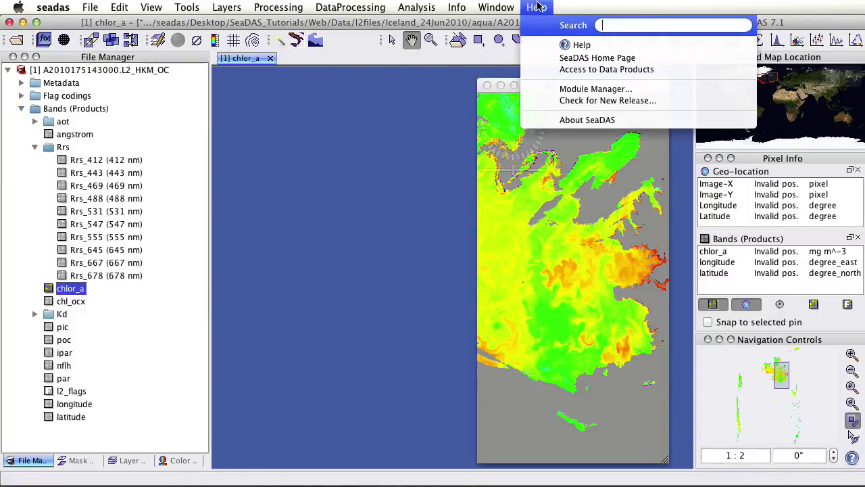
{"action": "left_click", "coordinate": [568, 45]}
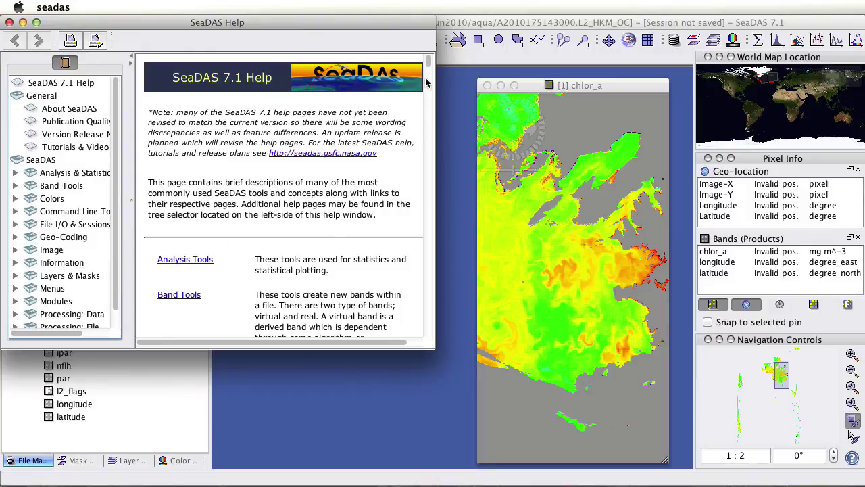
{"action": "left_click_drag", "start_coordinate": [428, 61], "coordinate": [428, 126]}
{"action": "left_click", "coordinate": [185, 177]}
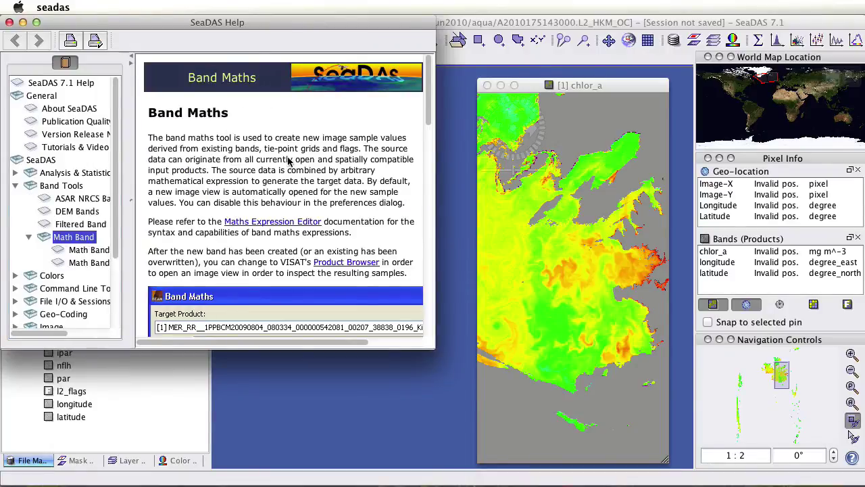